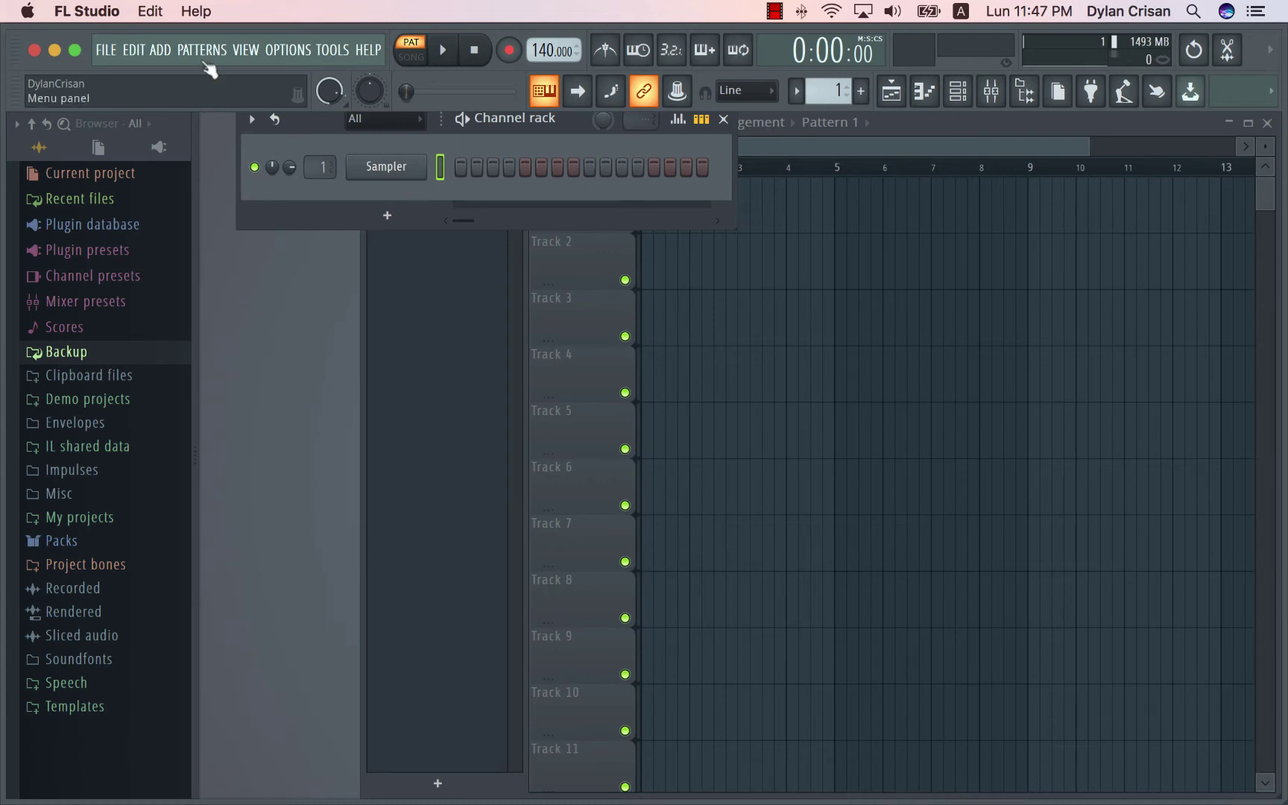
Step: Add a 3x Osc channel with a sawtooth shape on oscillator 1 and turn down the levels of oscillators 2 and 3
{"action": "left_click", "coordinate": [161, 49]}
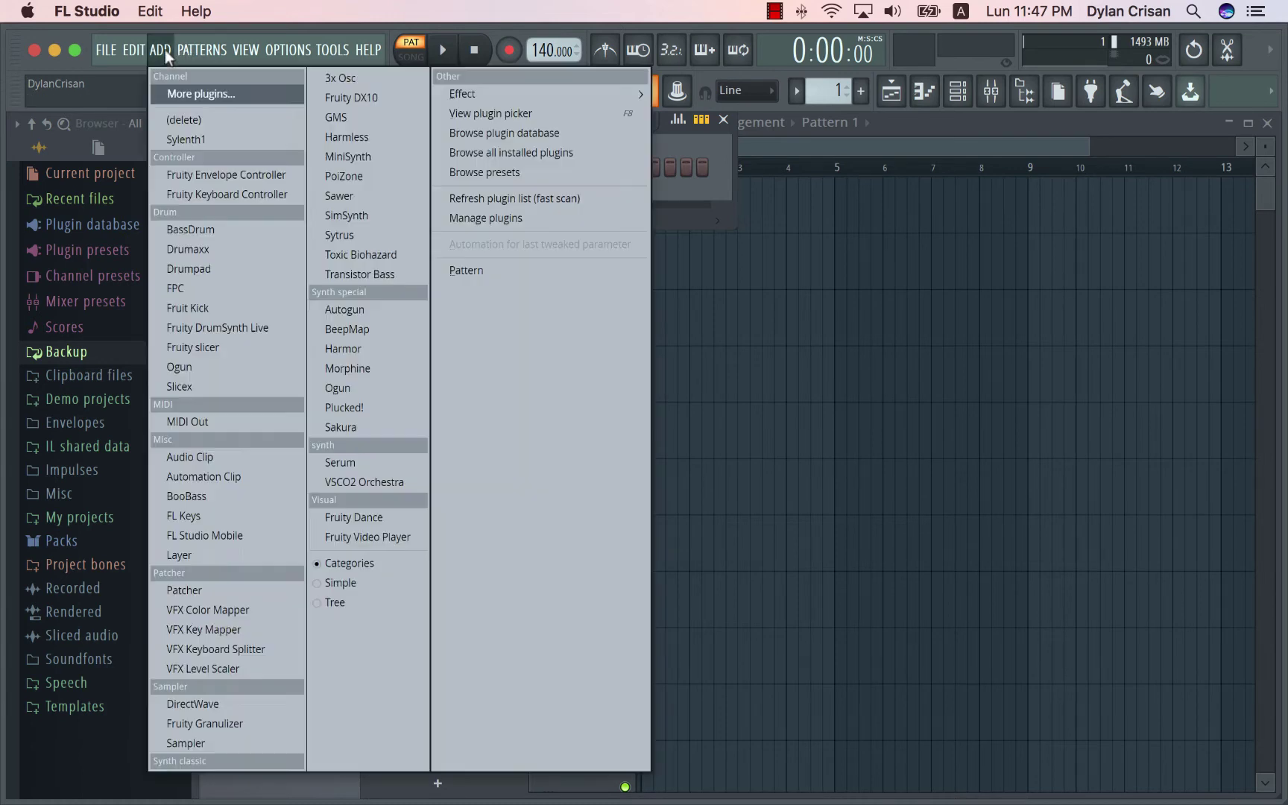
{"action": "left_click", "coordinate": [348, 82]}
{"action": "left_click", "coordinate": [328, 276]}
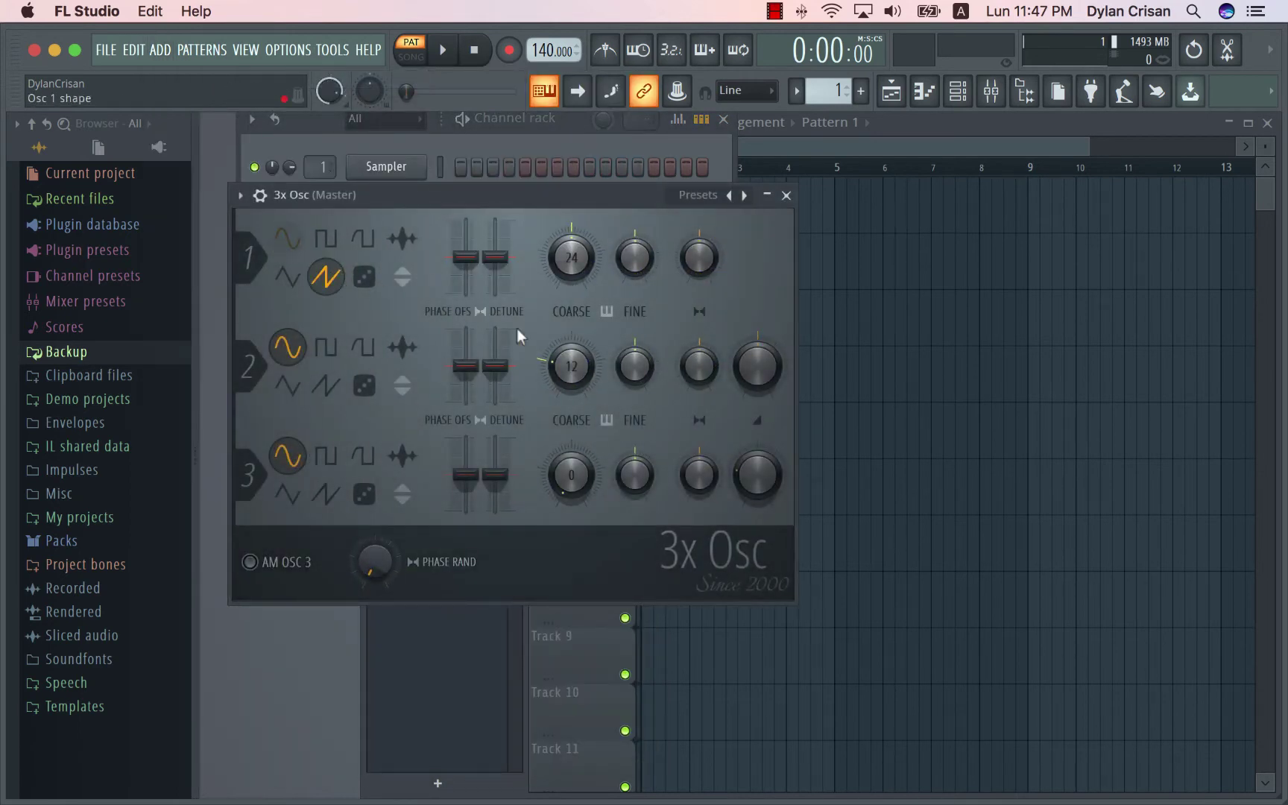
{"action": "scroll", "coordinate": [756, 465], "scroll_direction": "down", "scroll_amount": 3}
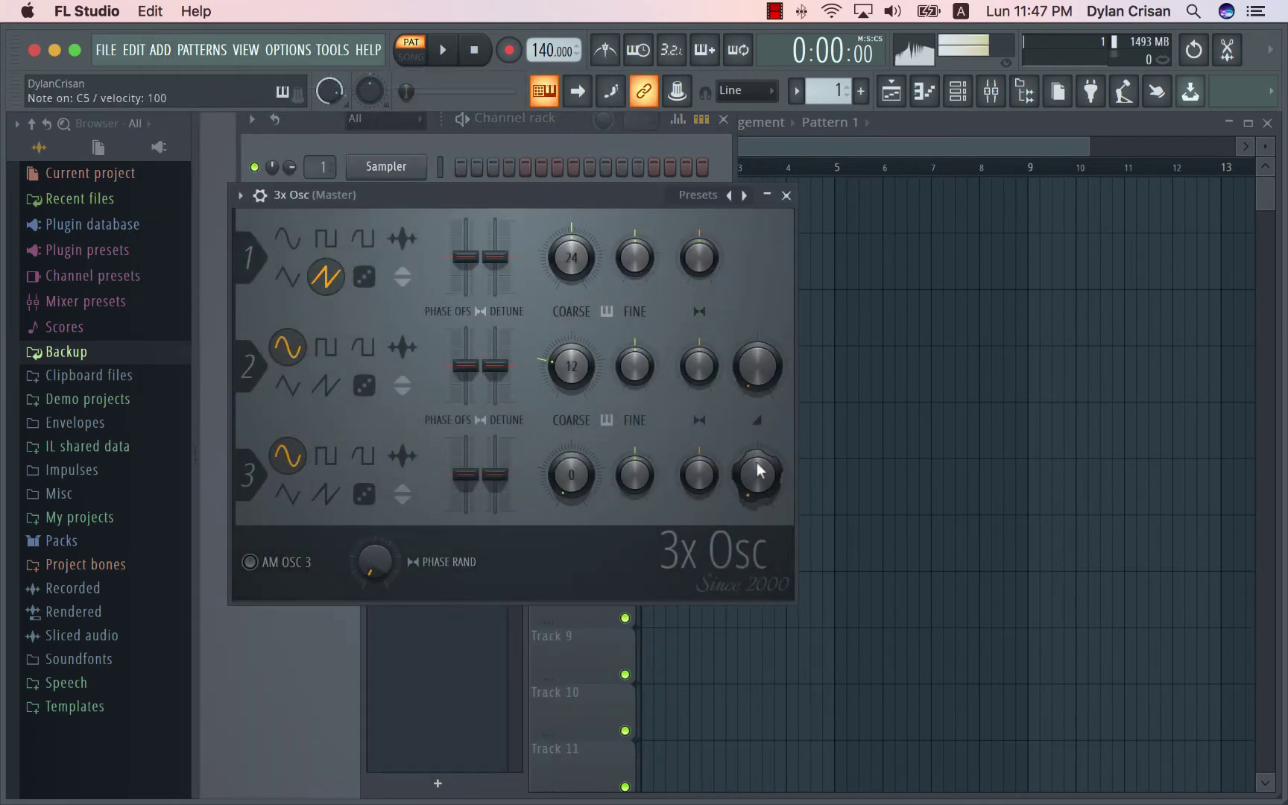
{"action": "left_click", "coordinate": [786, 196]}
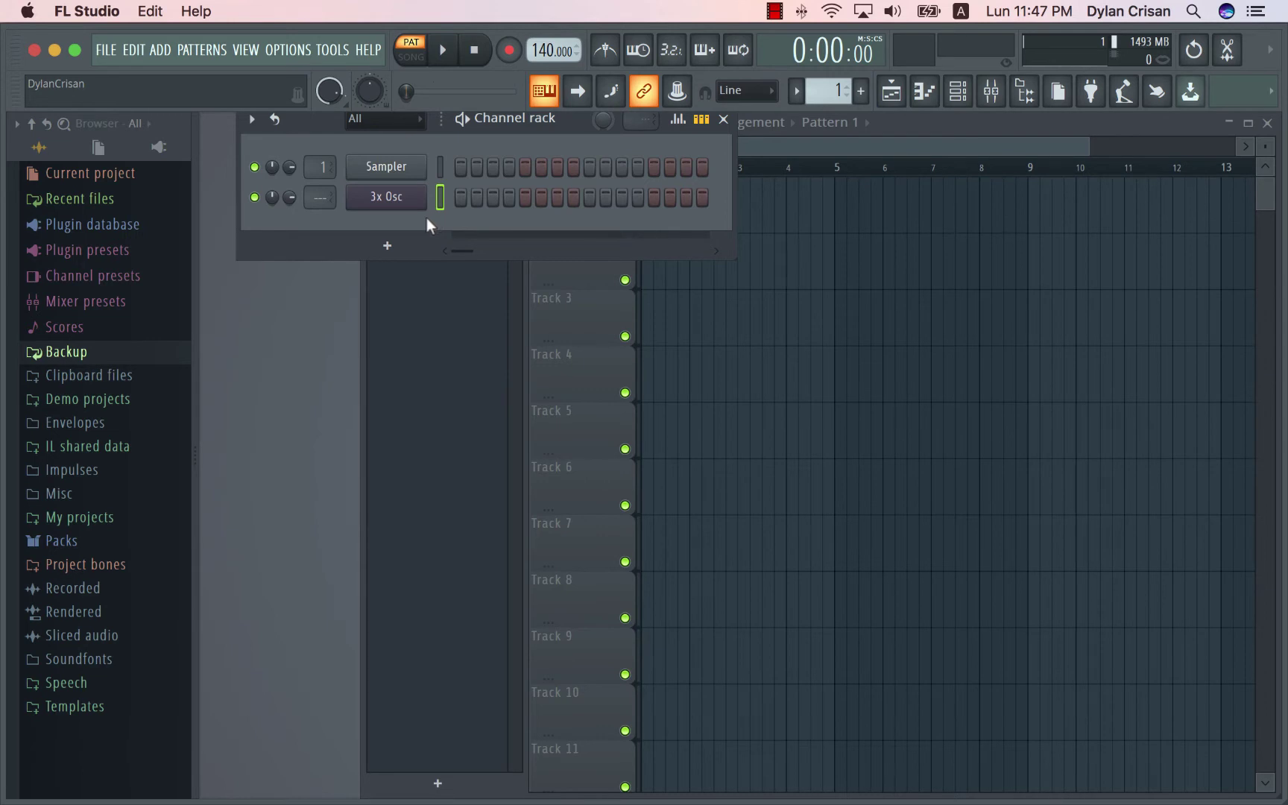
Step: Route the 3x Osc channel to mixer track Insert 2
{"action": "left_click", "coordinate": [997, 94]}
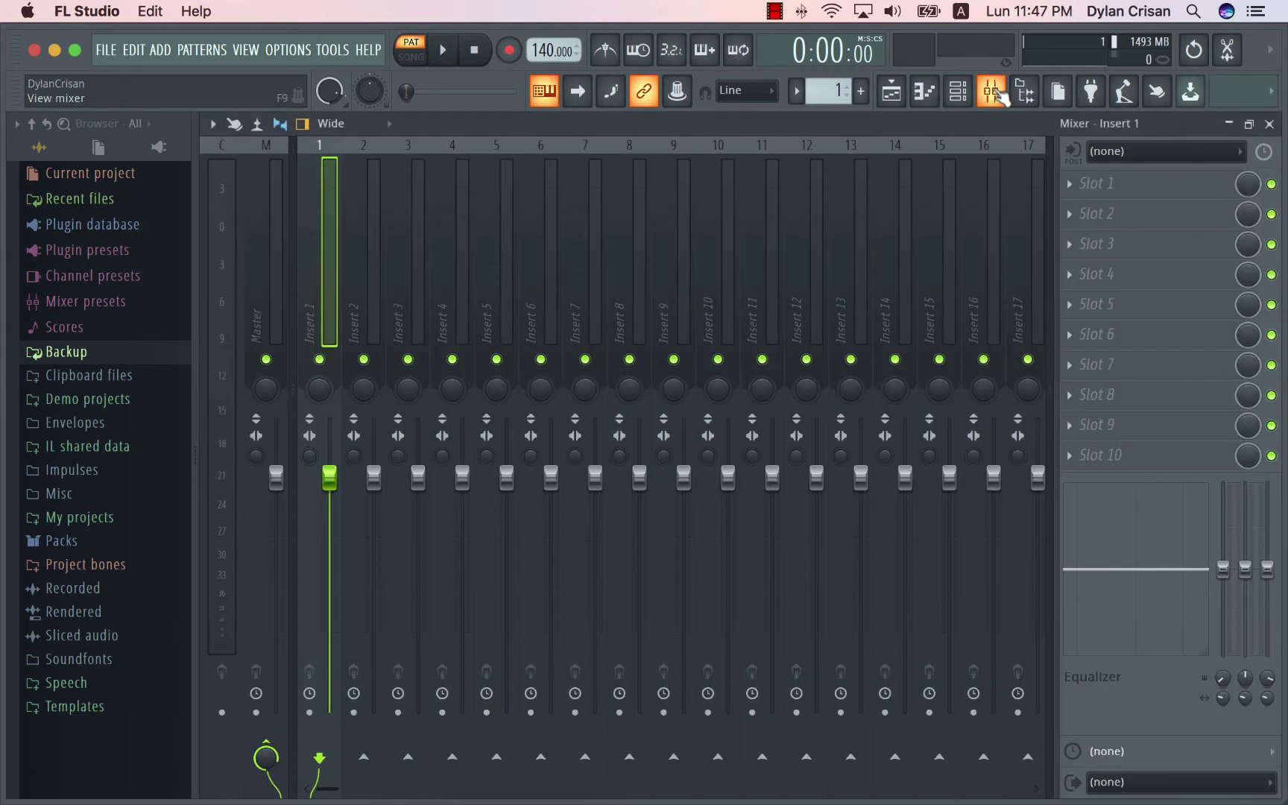
{"action": "left_click", "coordinate": [372, 272]}
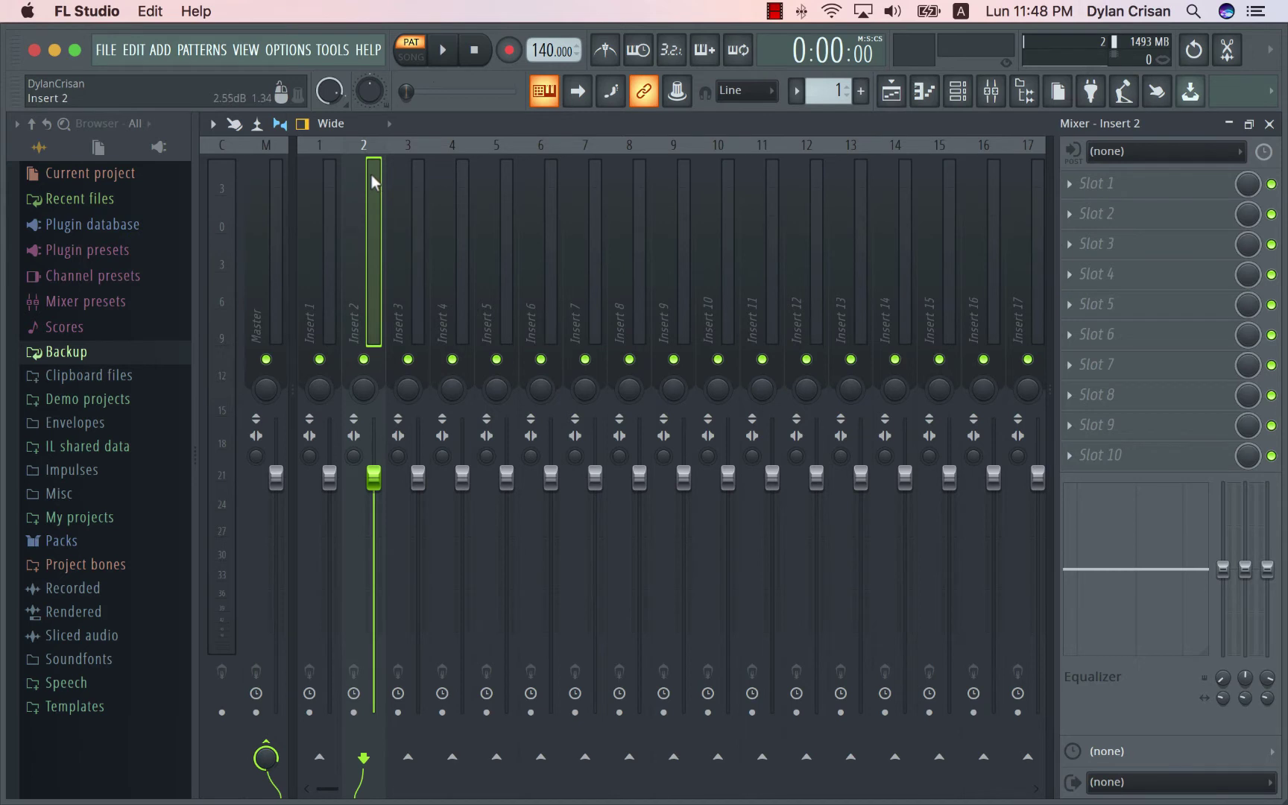
{"action": "right_click", "coordinate": [373, 225]}
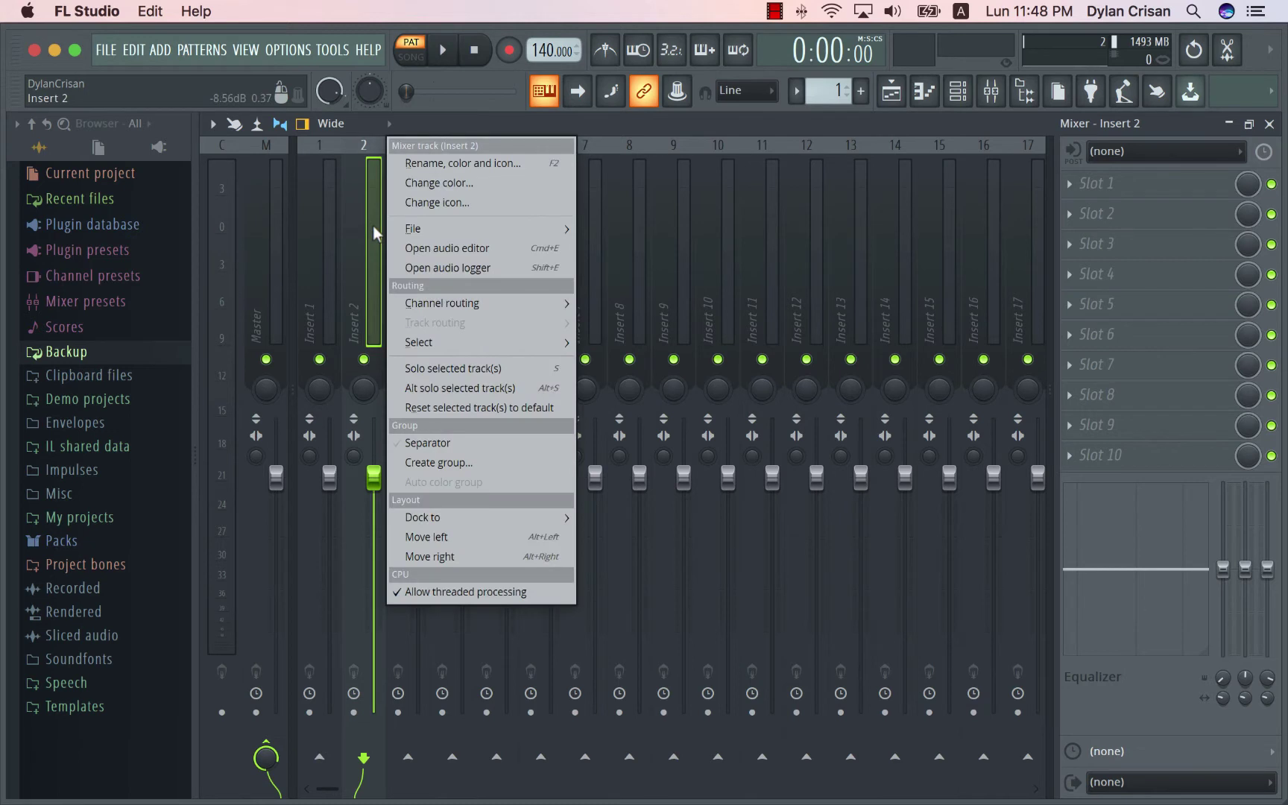
{"action": "mouse_move", "coordinate": [444, 304]}
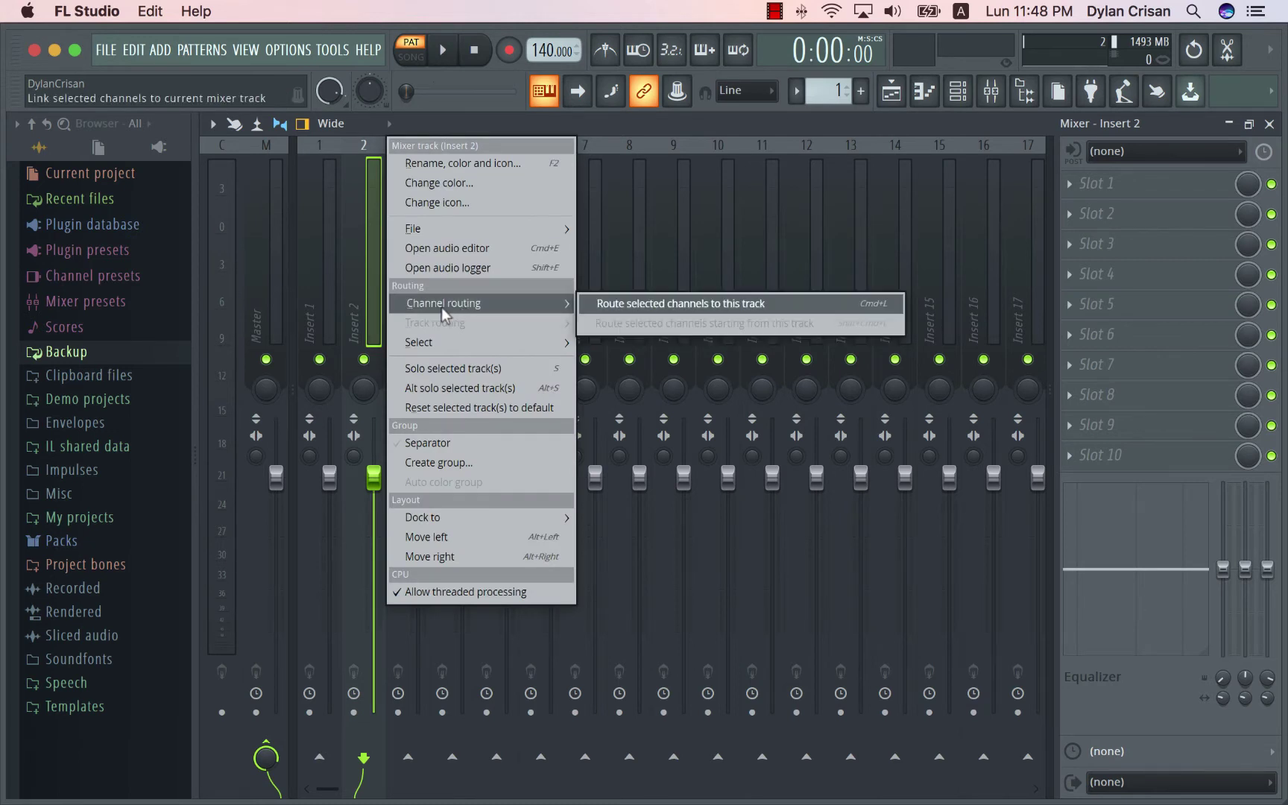
{"action": "left_click", "coordinate": [653, 307]}
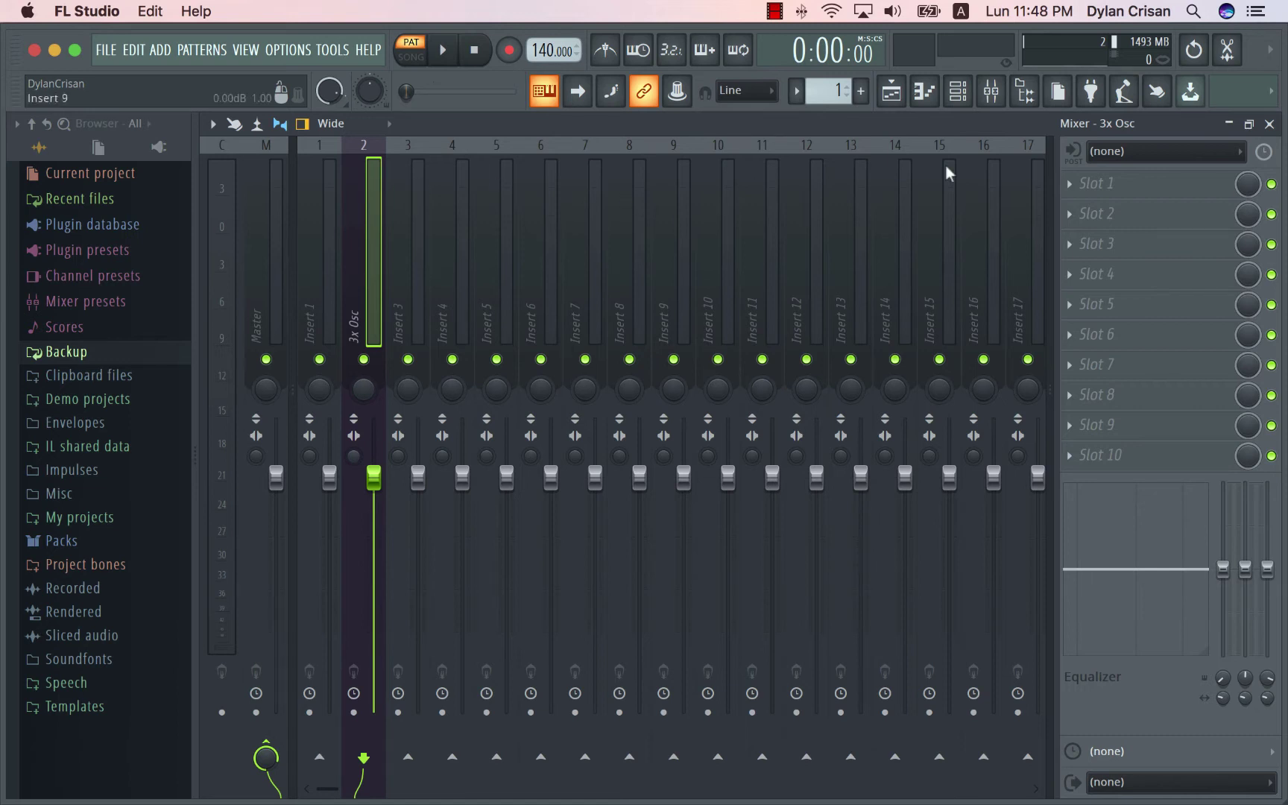
{"action": "left_click", "coordinate": [1269, 124]}
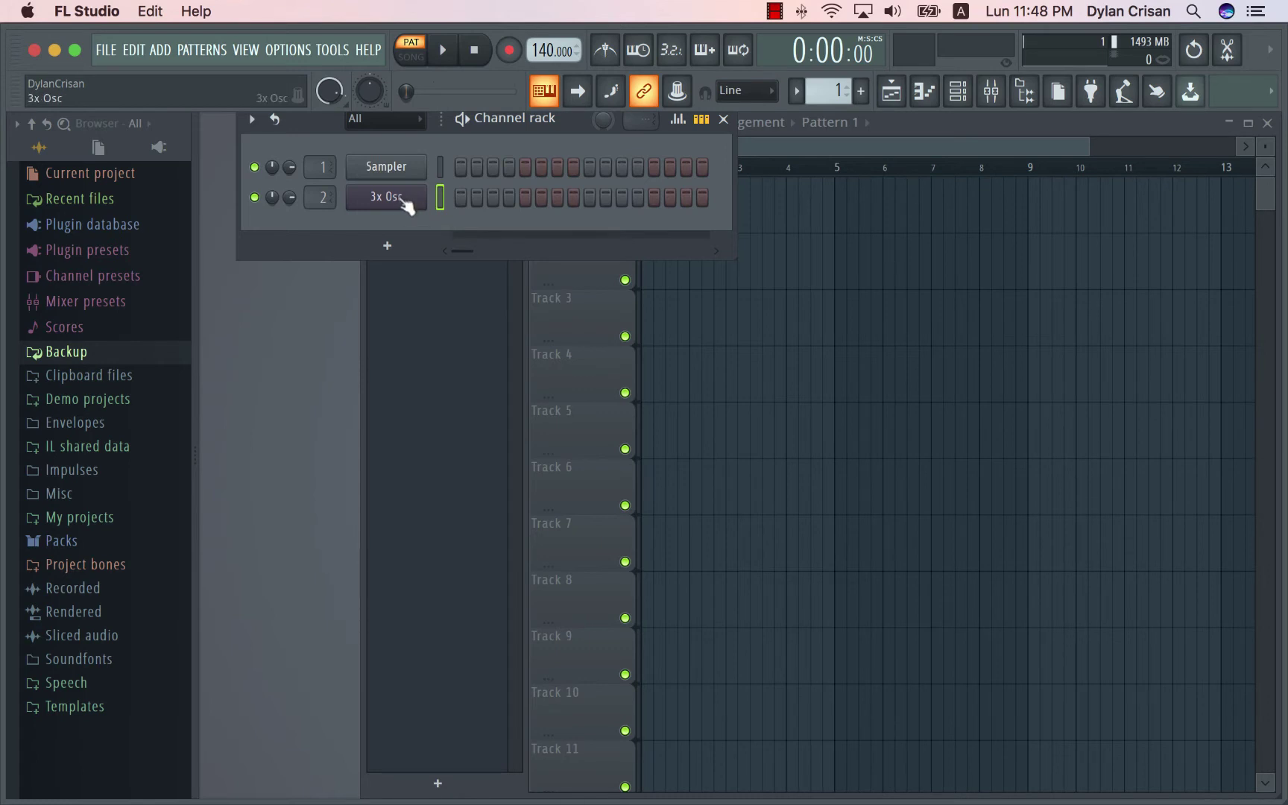
Step: Disable the 3x Osc mixer track's send to Master and play test notes to check the routing
{"action": "left_click", "coordinate": [993, 93]}
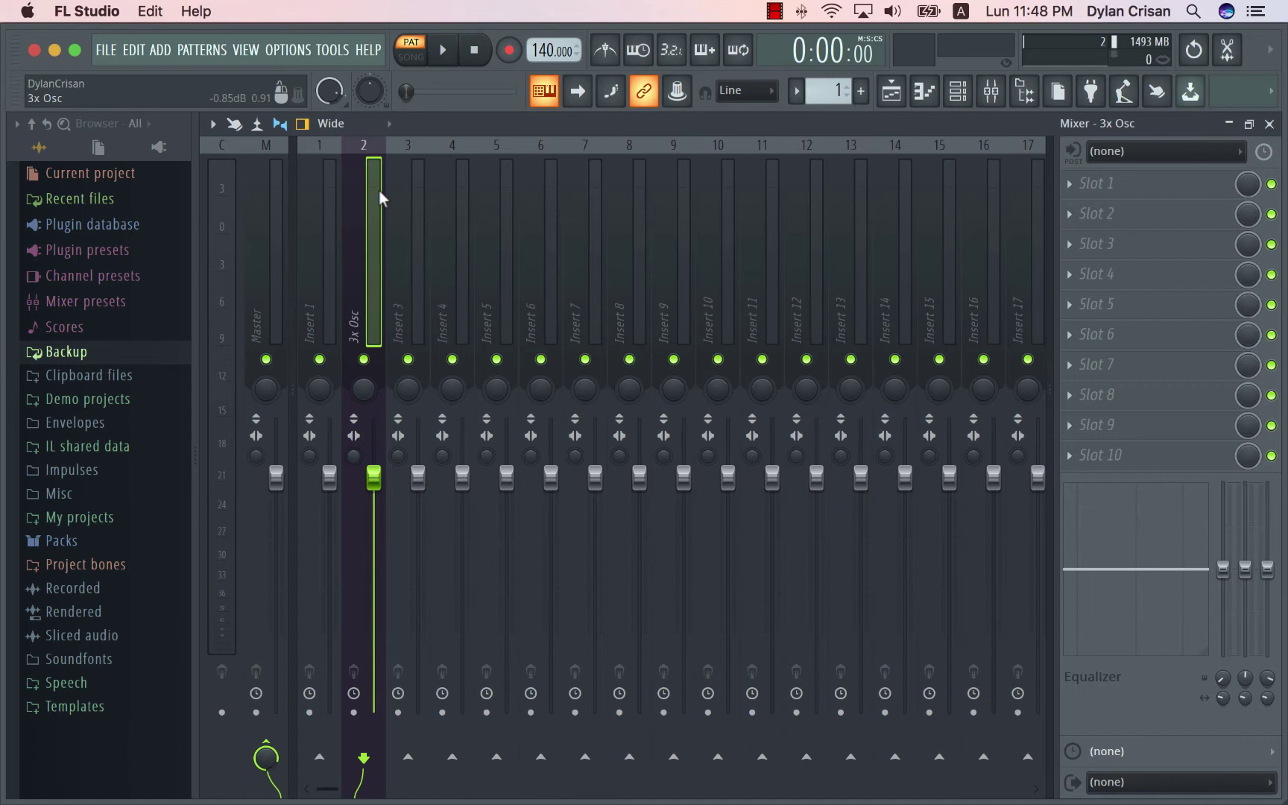
{"action": "left_click", "coordinate": [275, 313]}
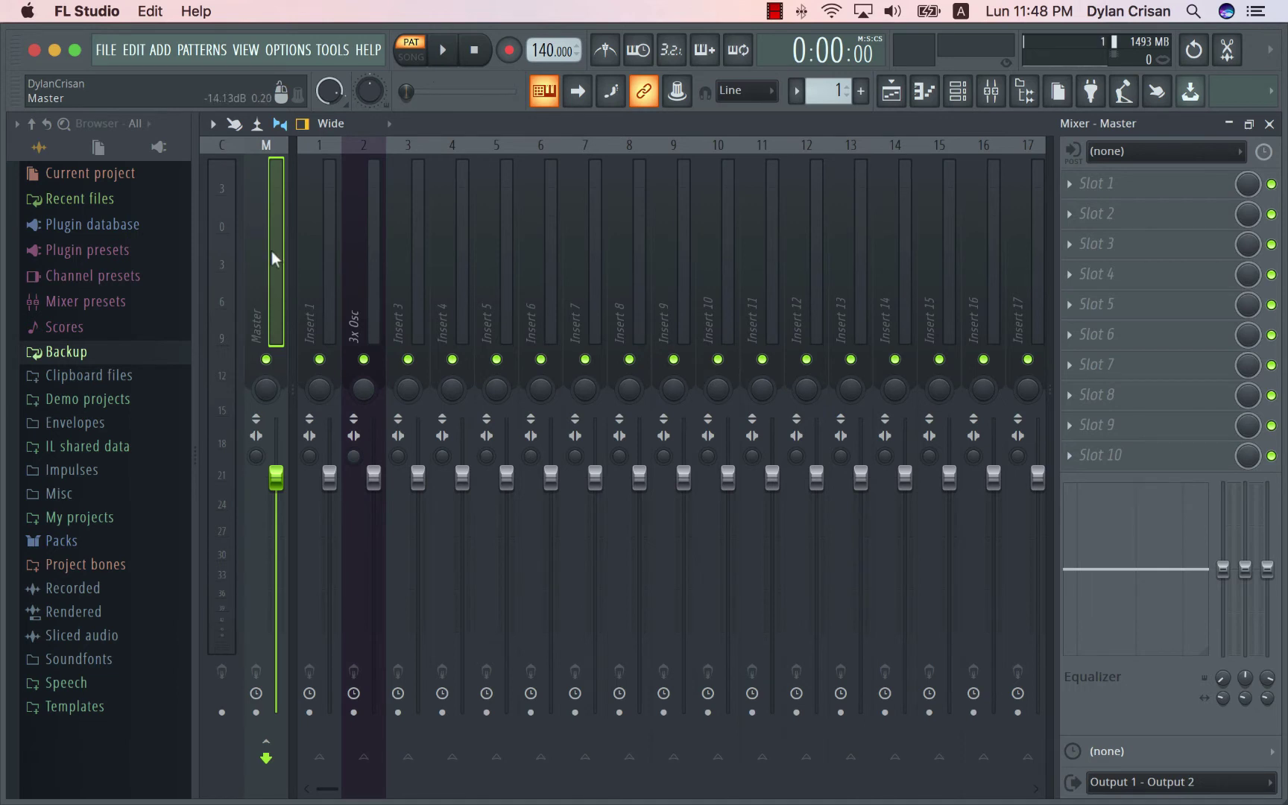
{"action": "left_click", "coordinate": [377, 273]}
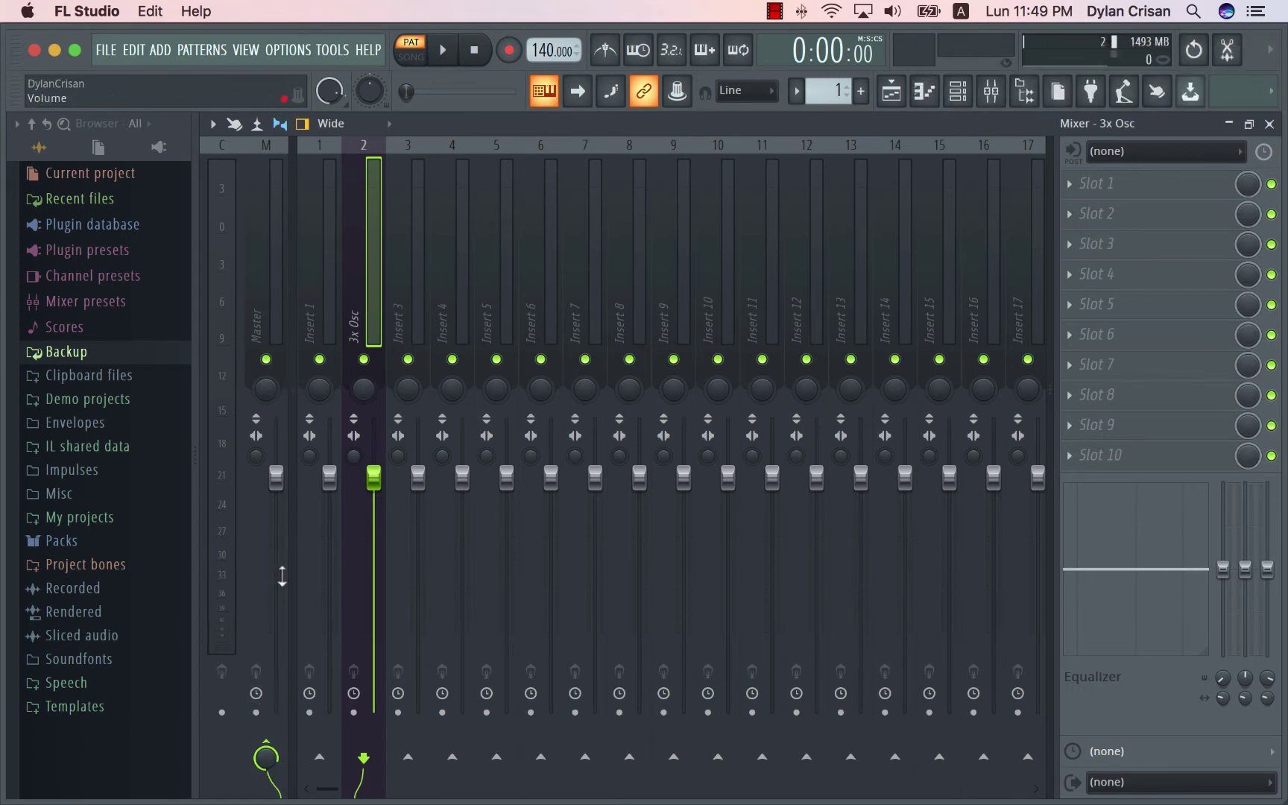
{"action": "left_click", "coordinate": [276, 752]}
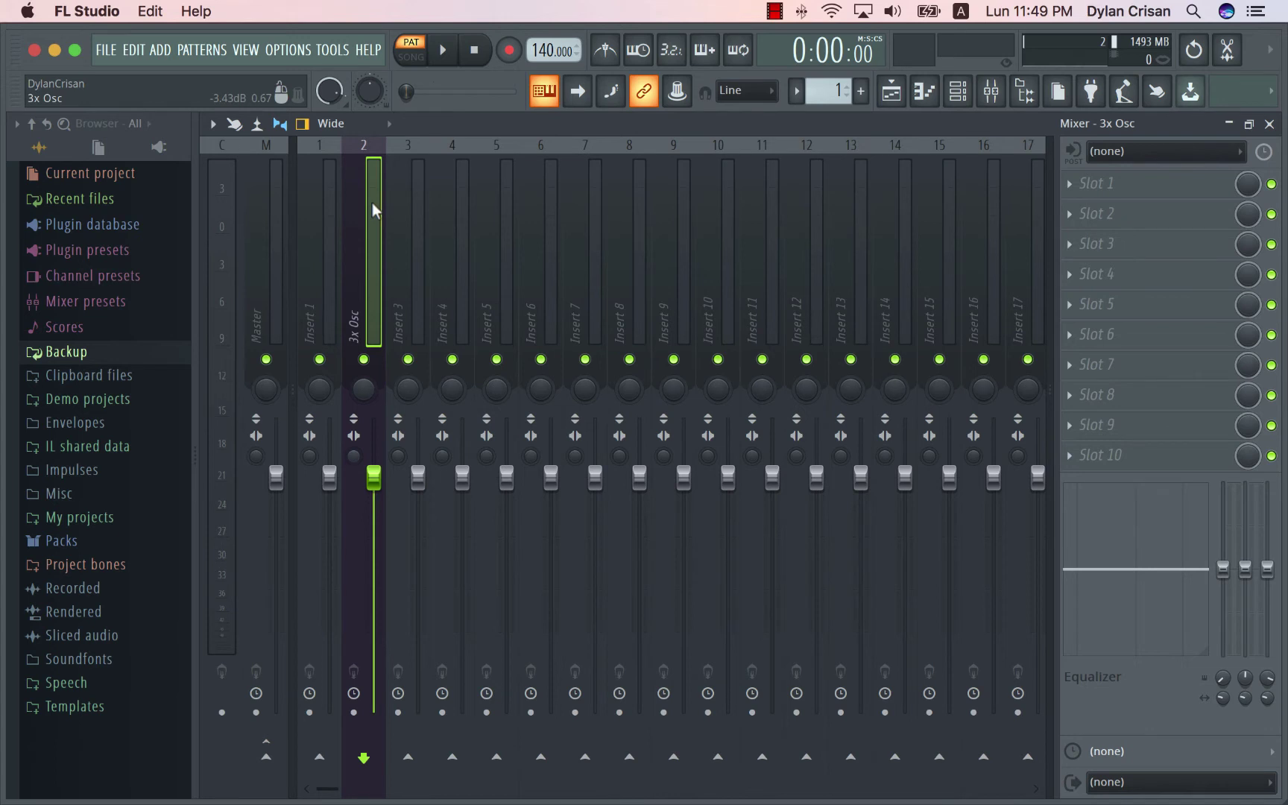
{"action": "key", "text": "z"}
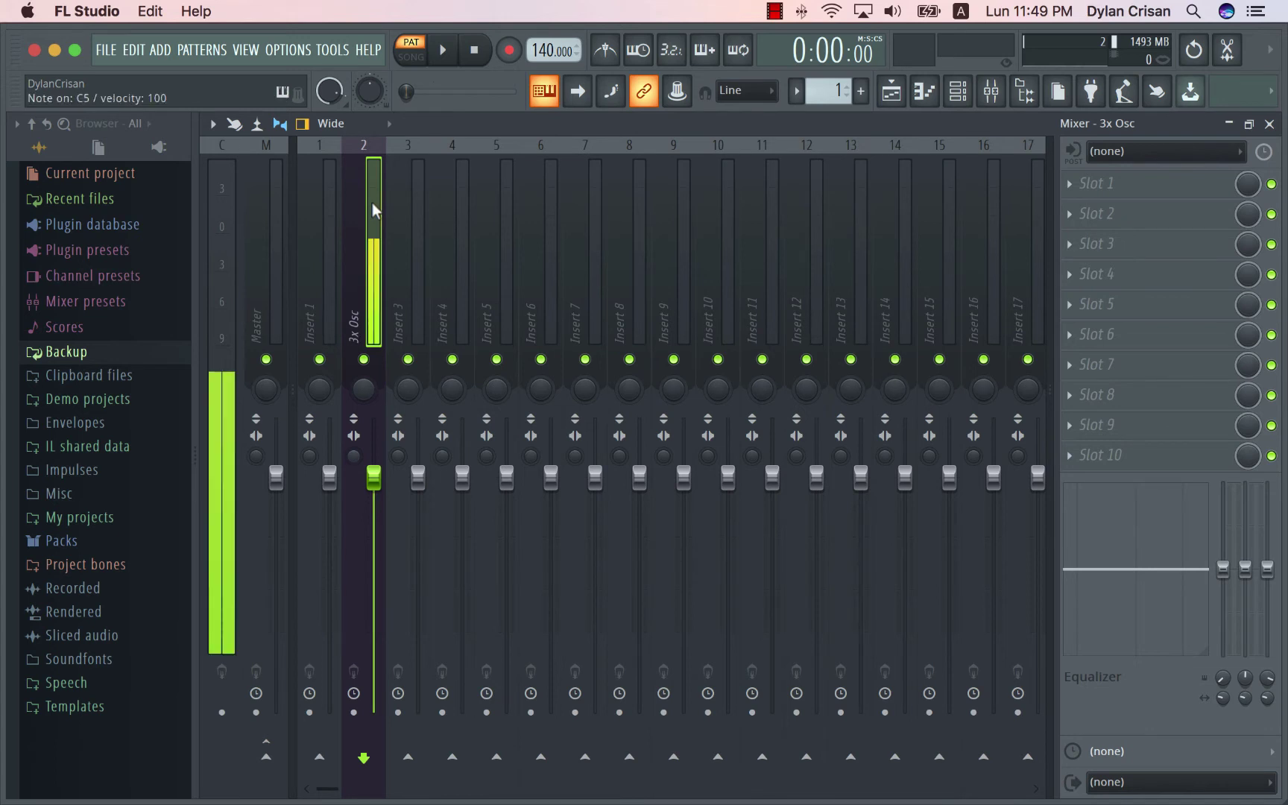
{"action": "left_click", "coordinate": [272, 281]}
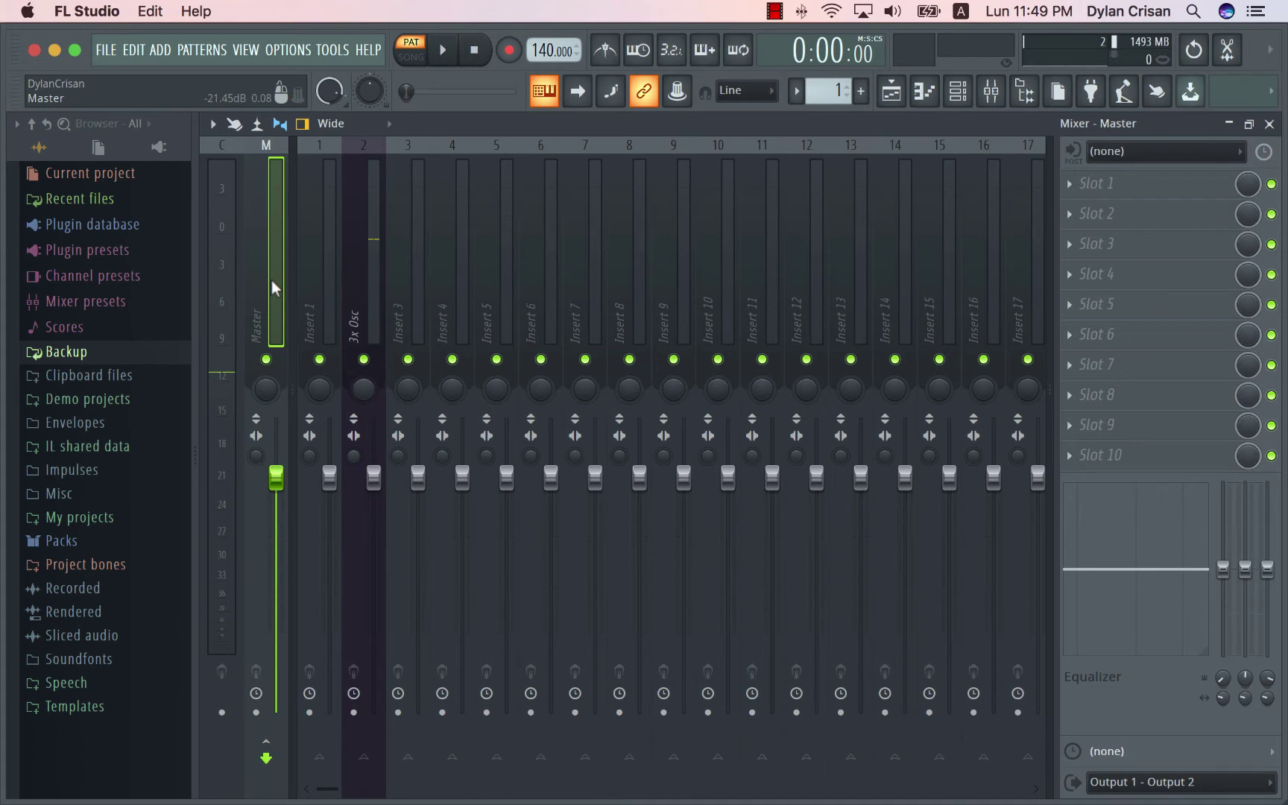
{"action": "left_click", "coordinate": [366, 261]}
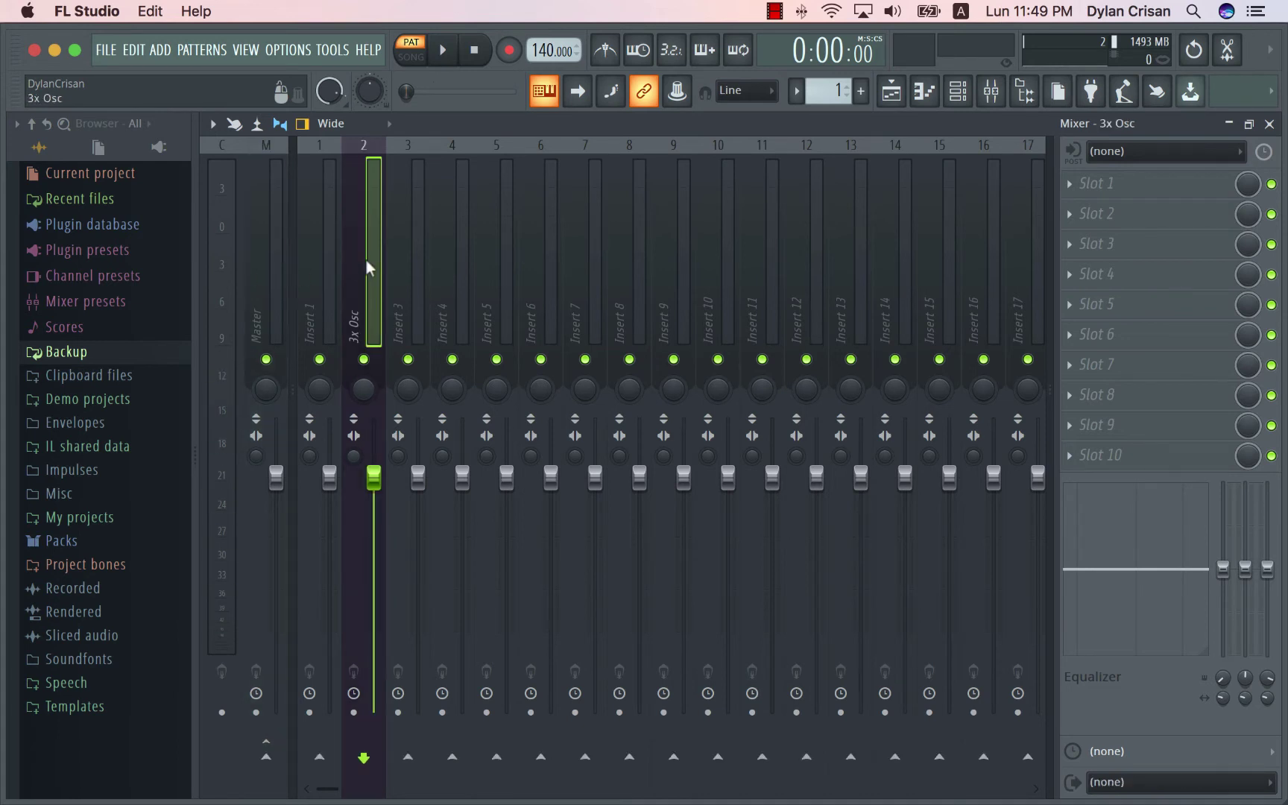
{"action": "key", "text": "z"}
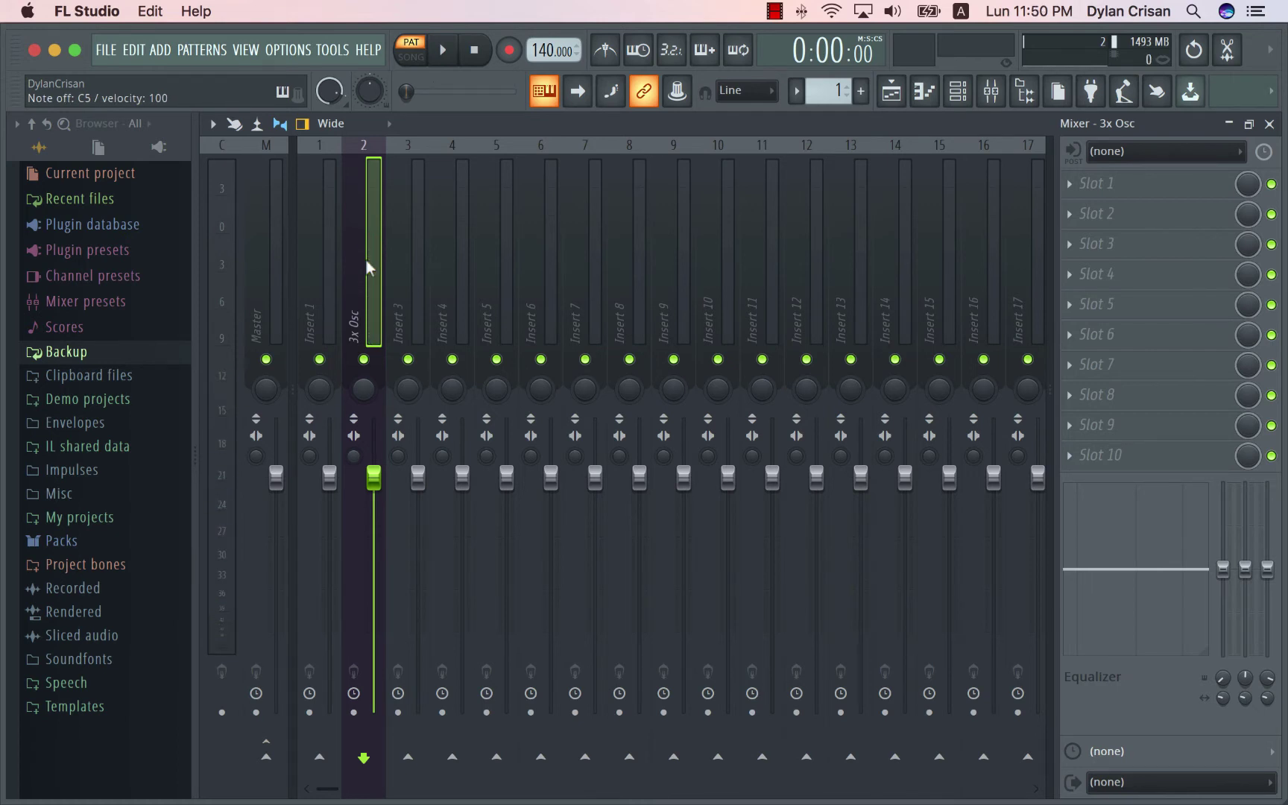
{"action": "left_click", "coordinate": [267, 756]}
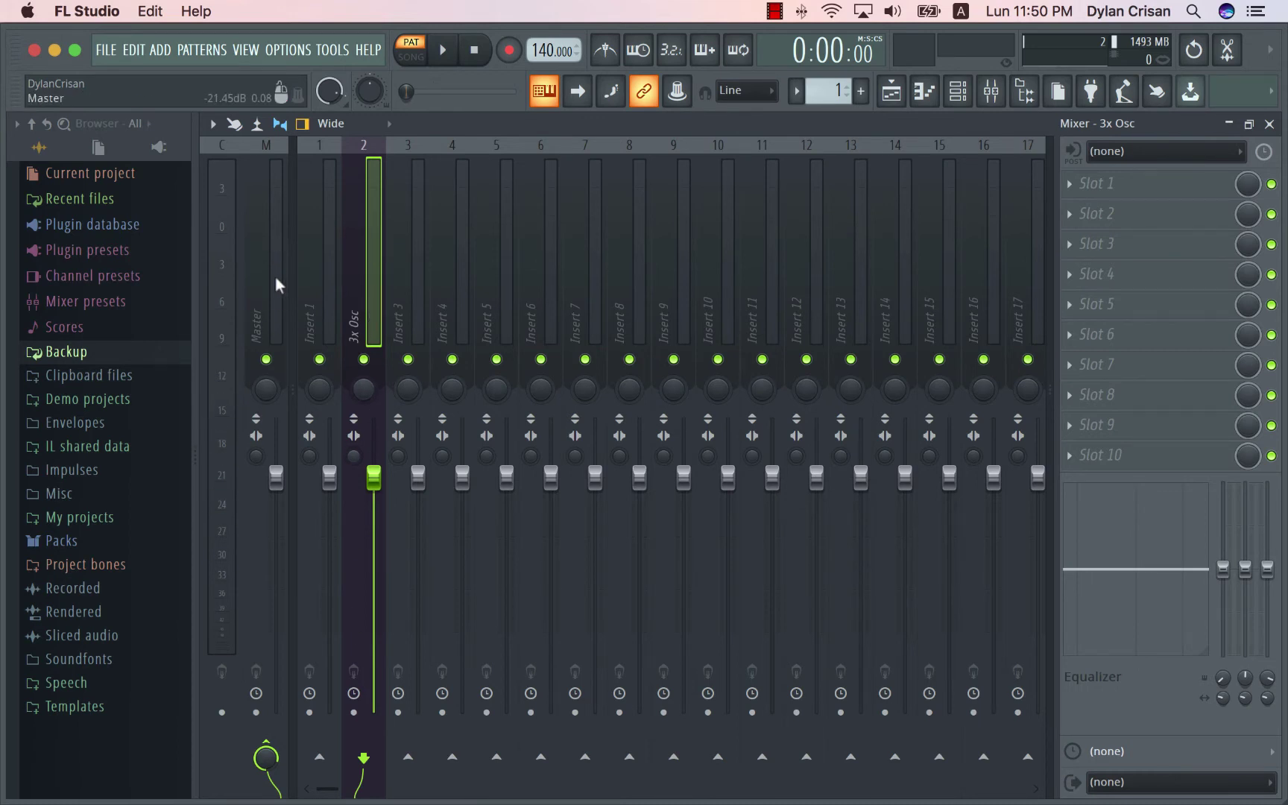
{"action": "left_click", "coordinate": [265, 756]}
Step: Rename mixer track Insert 1 as DRY
{"action": "right_click", "coordinate": [330, 287]}
{"action": "left_click", "coordinate": [386, 162]}
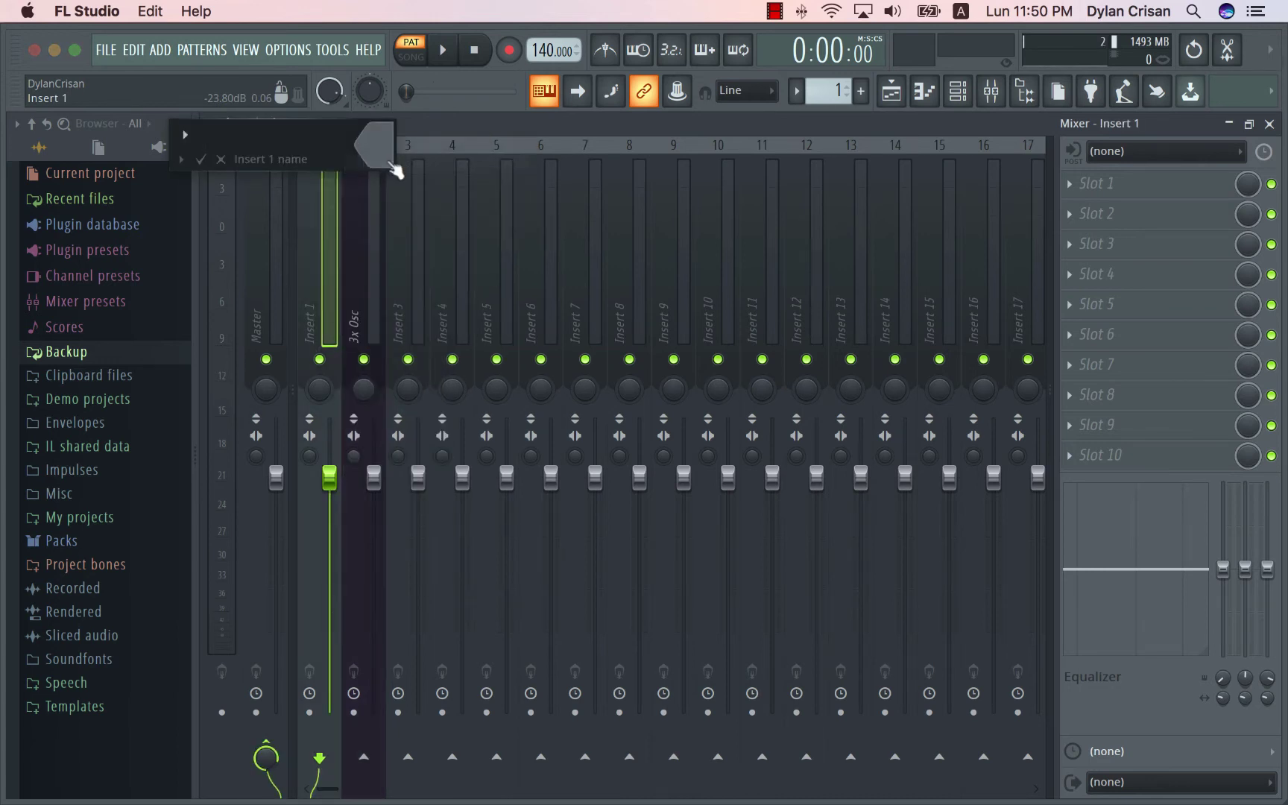
{"action": "type", "text": "DRY"}
{"action": "key", "text": "Return"}
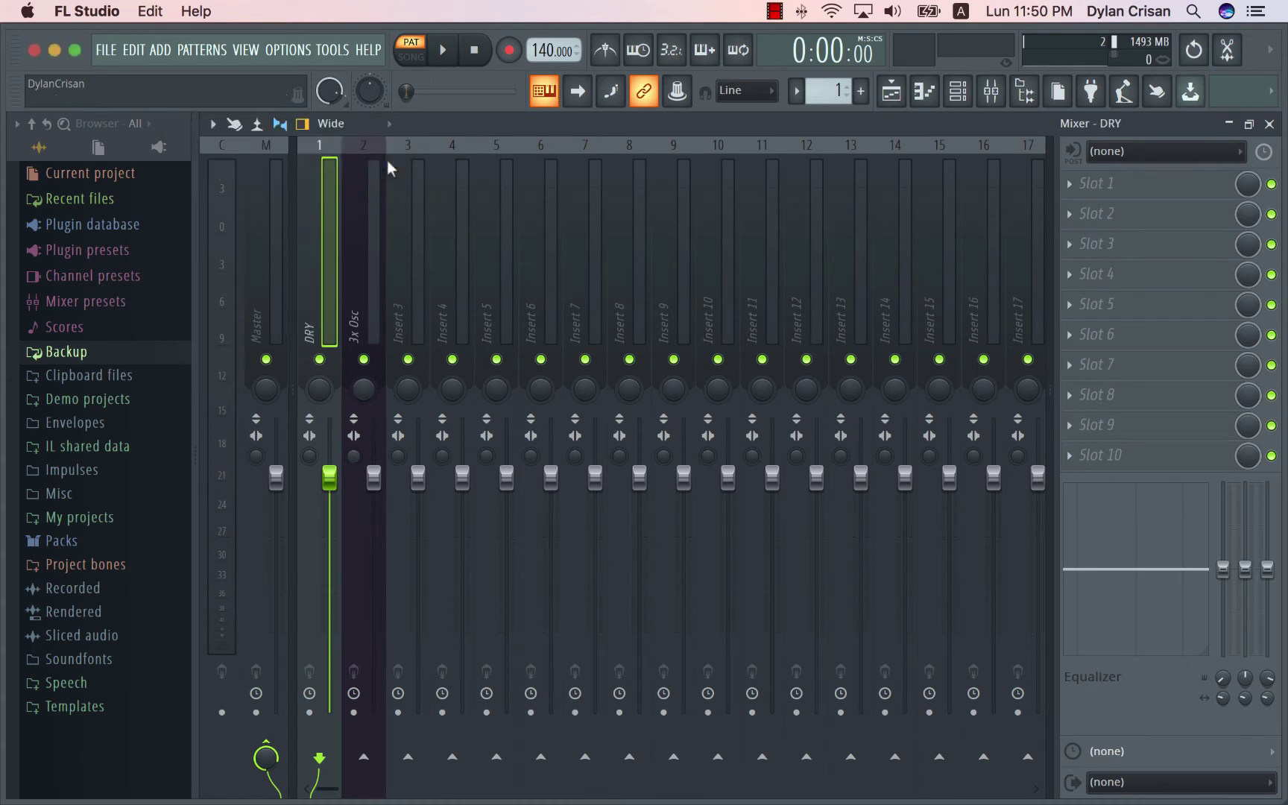
{"action": "right_click", "coordinate": [406, 221]}
{"action": "left_click", "coordinate": [486, 164]}
{"action": "type", "text": "EWE"}
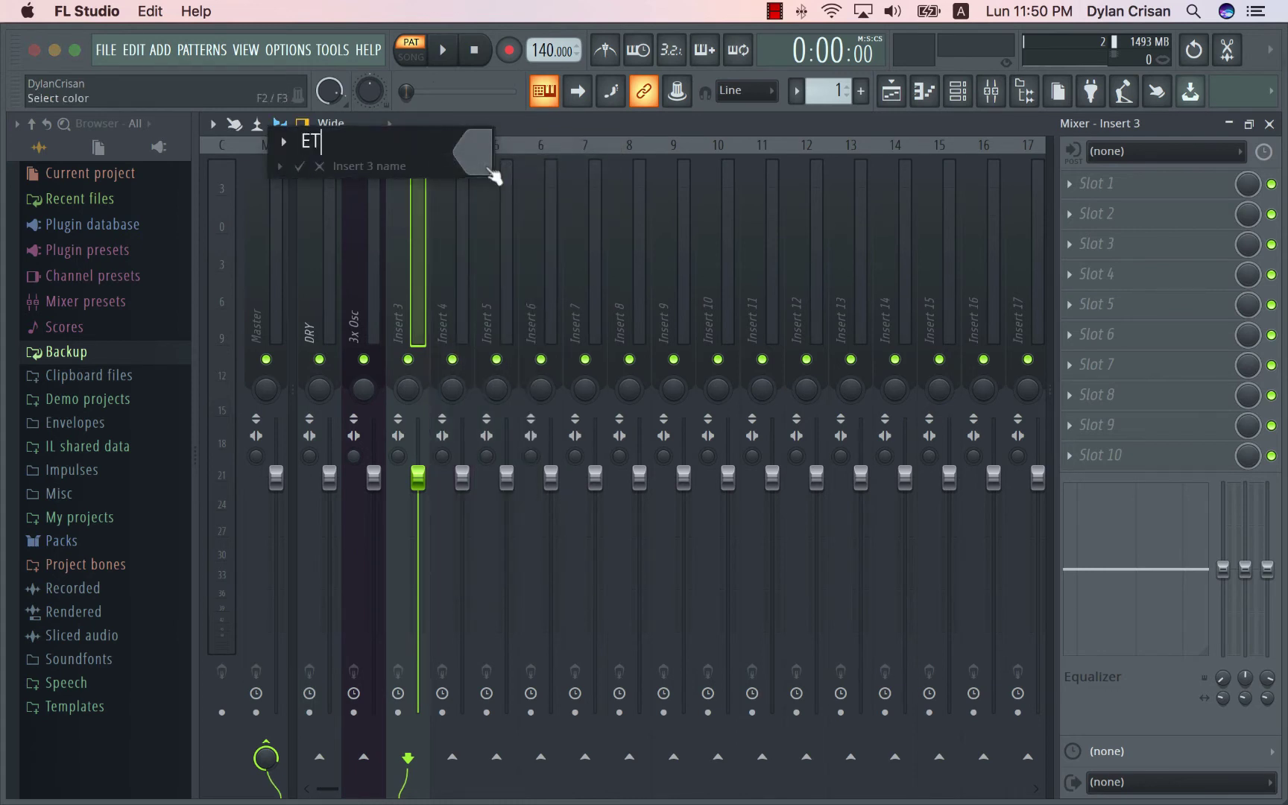
{"action": "type", "text": "T"}
{"action": "key", "text": "Return"}
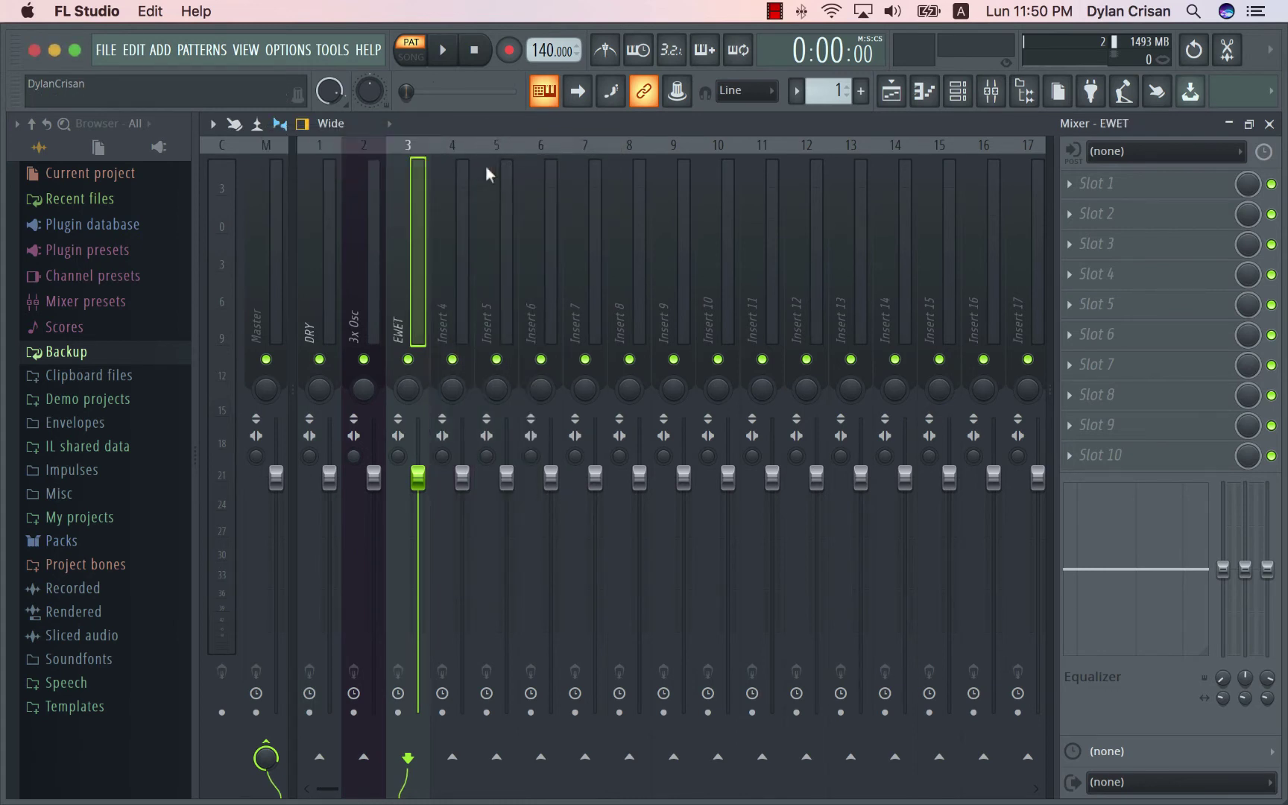
Step: Rename mixer track 3 as WET
{"action": "right_click", "coordinate": [413, 261]}
{"action": "left_click", "coordinate": [489, 163]}
{"action": "type", "text": "WET"}
{"action": "key", "text": "Return"}
Step: Enable sends from the 3x Osc mixer track to both the DRY and WET tracks
{"action": "left_click", "coordinate": [365, 272]}
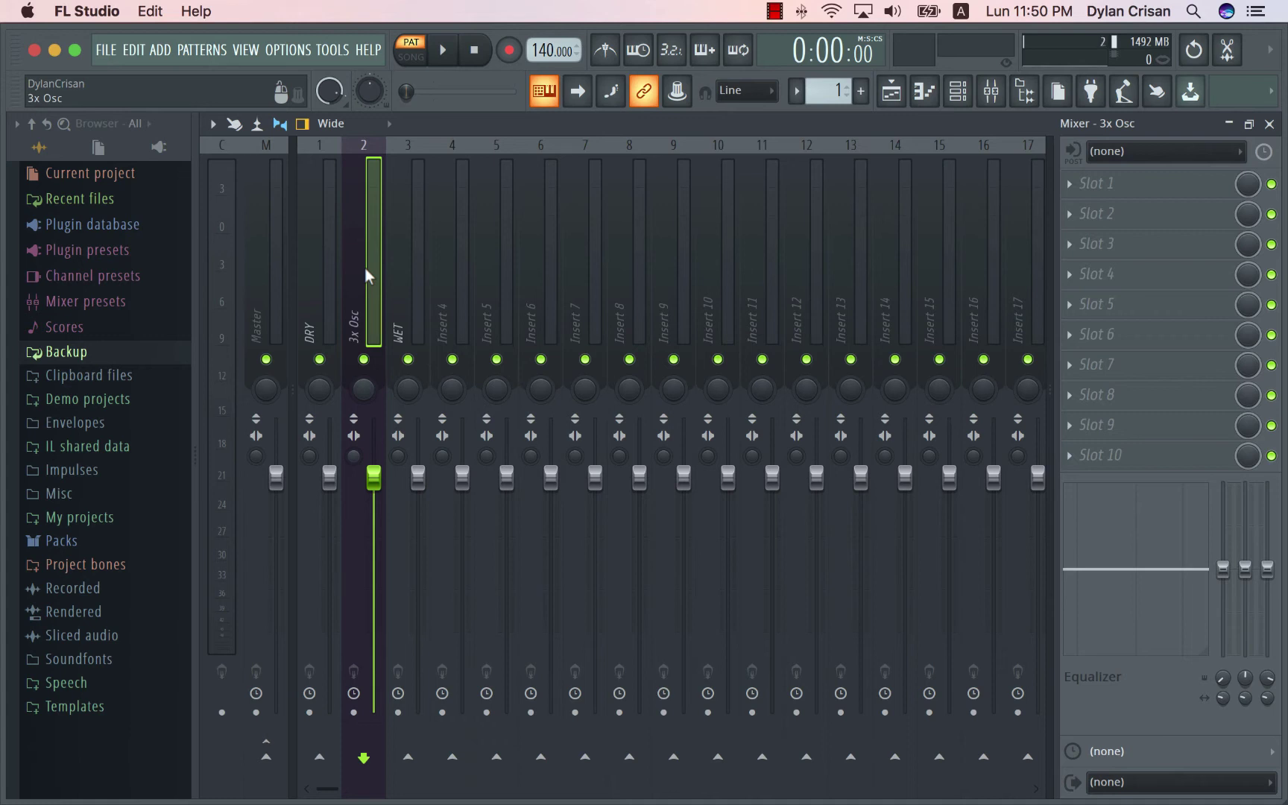
{"action": "key", "text": "z"}
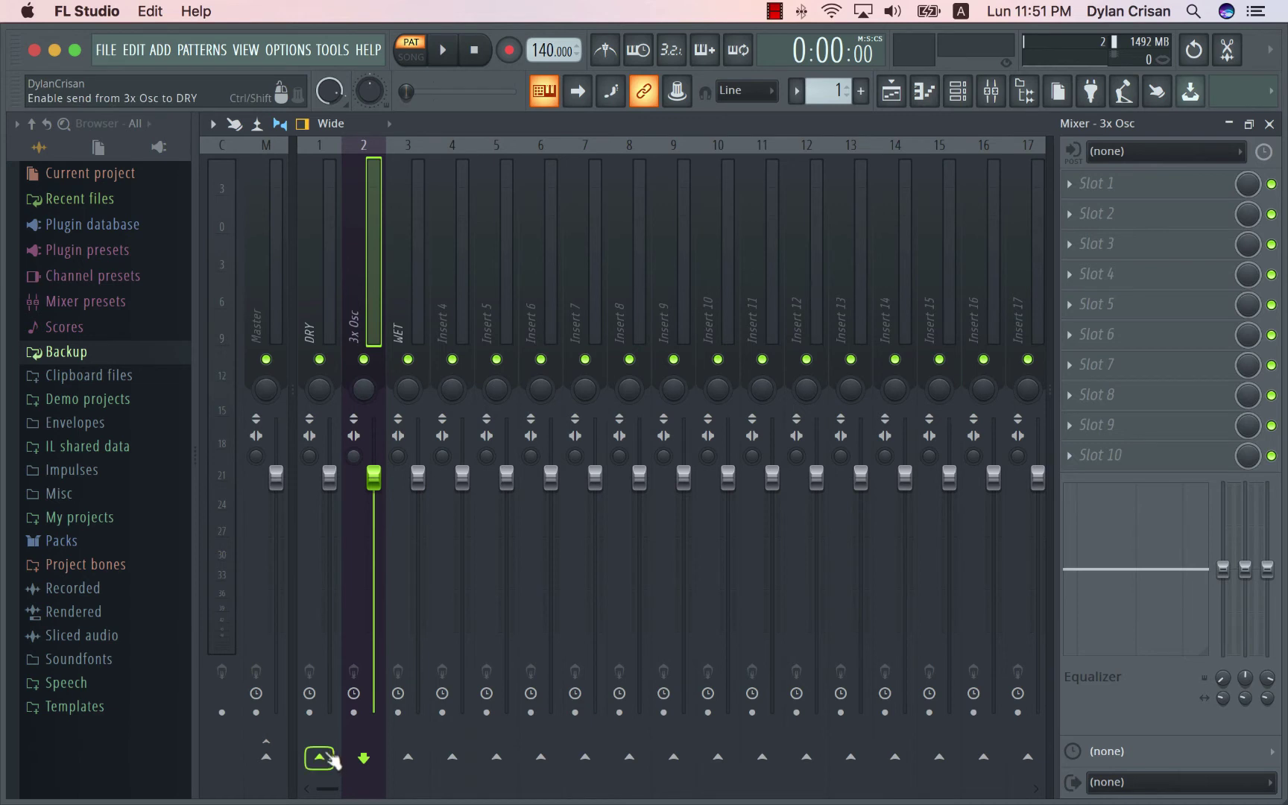
{"action": "left_click", "coordinate": [408, 756]}
{"action": "left_click", "coordinate": [320, 756]}
{"action": "left_click", "coordinate": [346, 760]}
{"action": "left_click", "coordinate": [409, 757]}
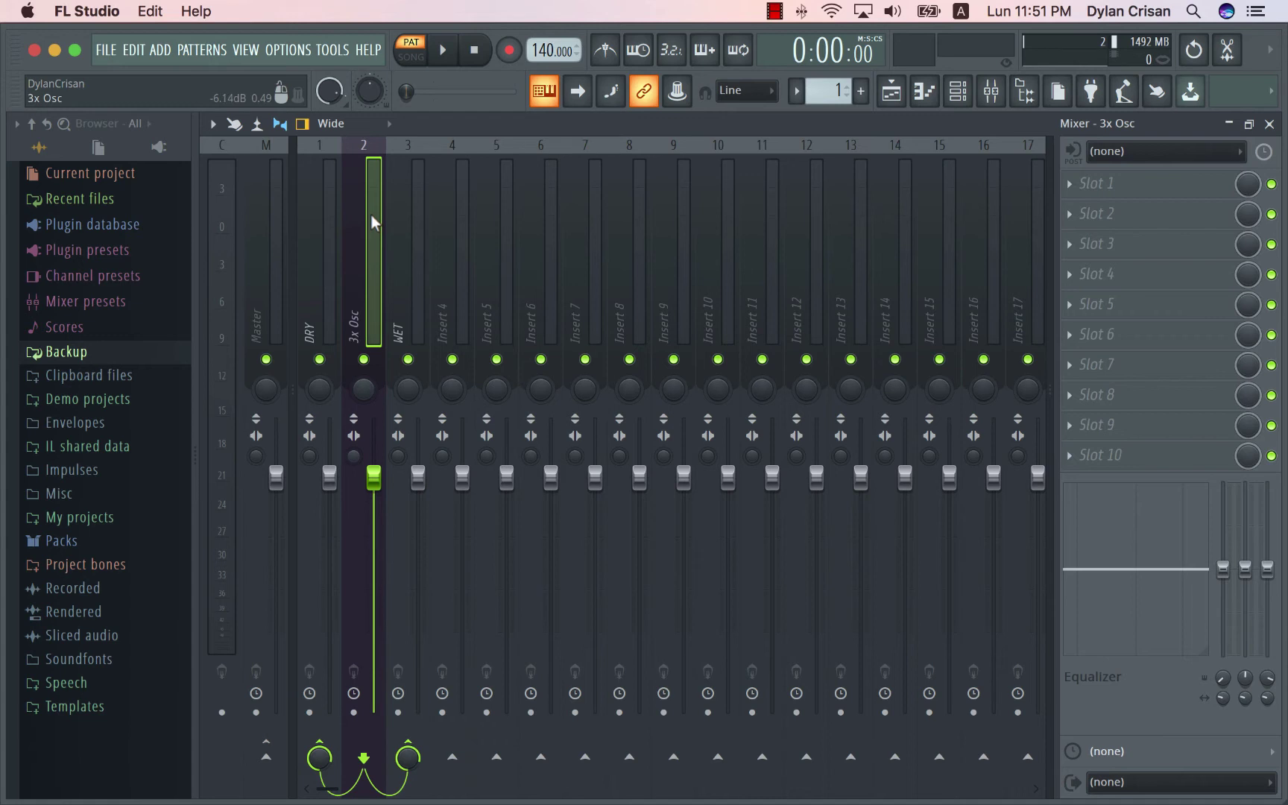
Step: Examine how the 3x Osc, DRY and WET mixer tracks are routed to each other and to the Master
{"action": "left_click", "coordinate": [322, 234]}
{"action": "left_click", "coordinate": [405, 272]}
{"action": "left_click", "coordinate": [379, 253]}
{"action": "left_click", "coordinate": [322, 197]}
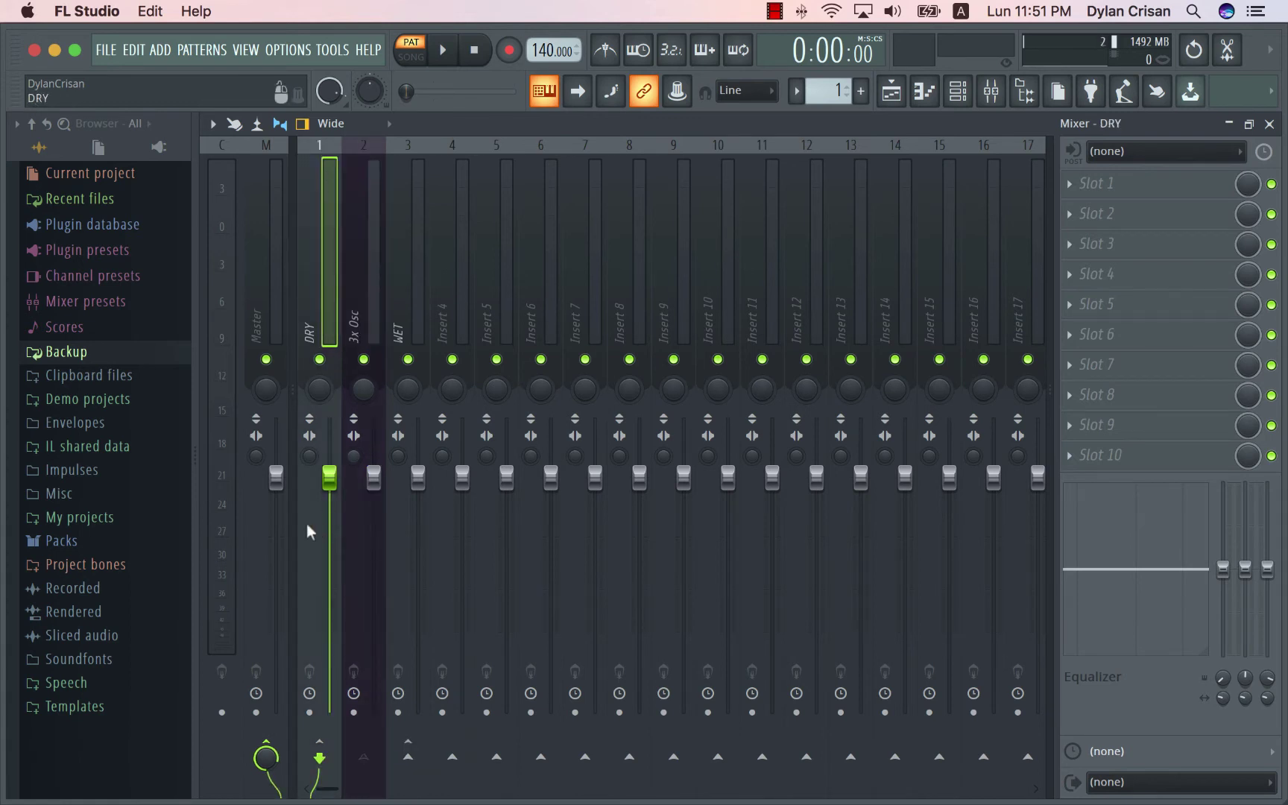
{"action": "left_click", "coordinate": [407, 311]}
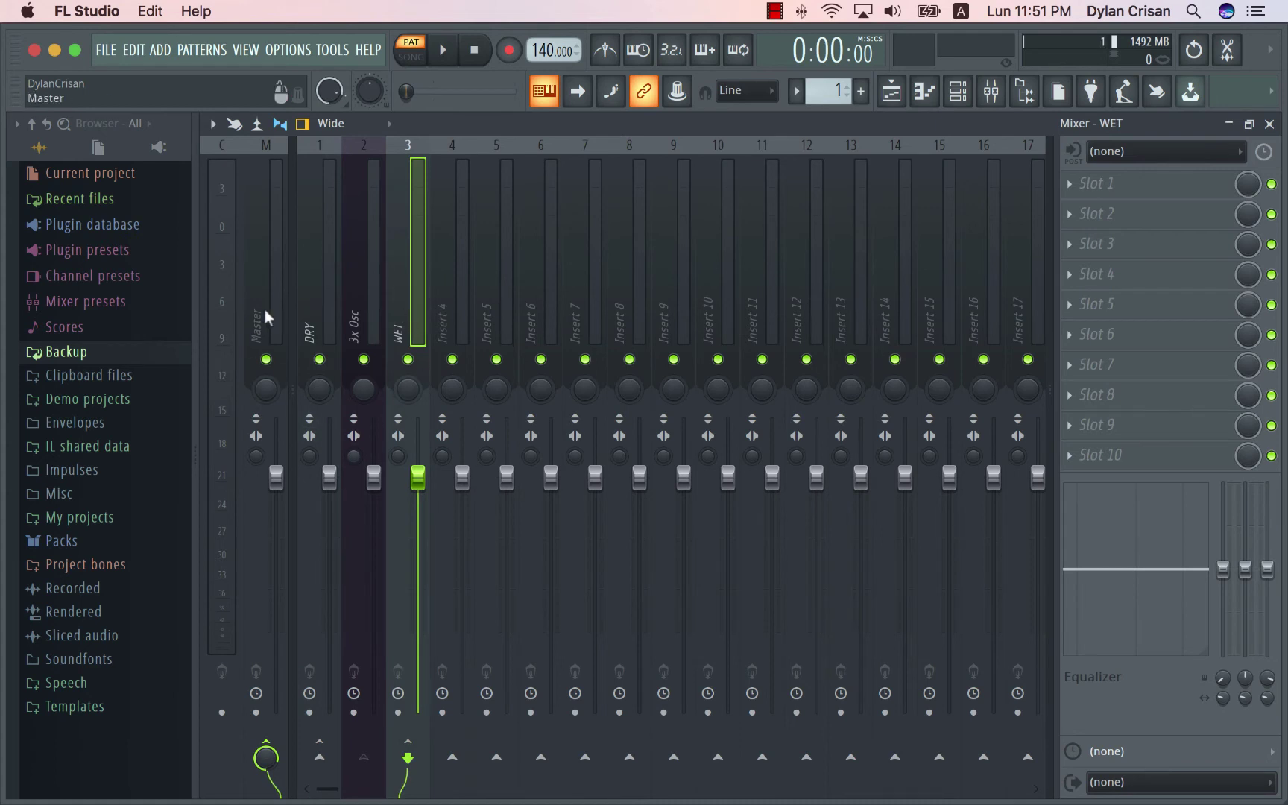
{"action": "left_click", "coordinate": [317, 288]}
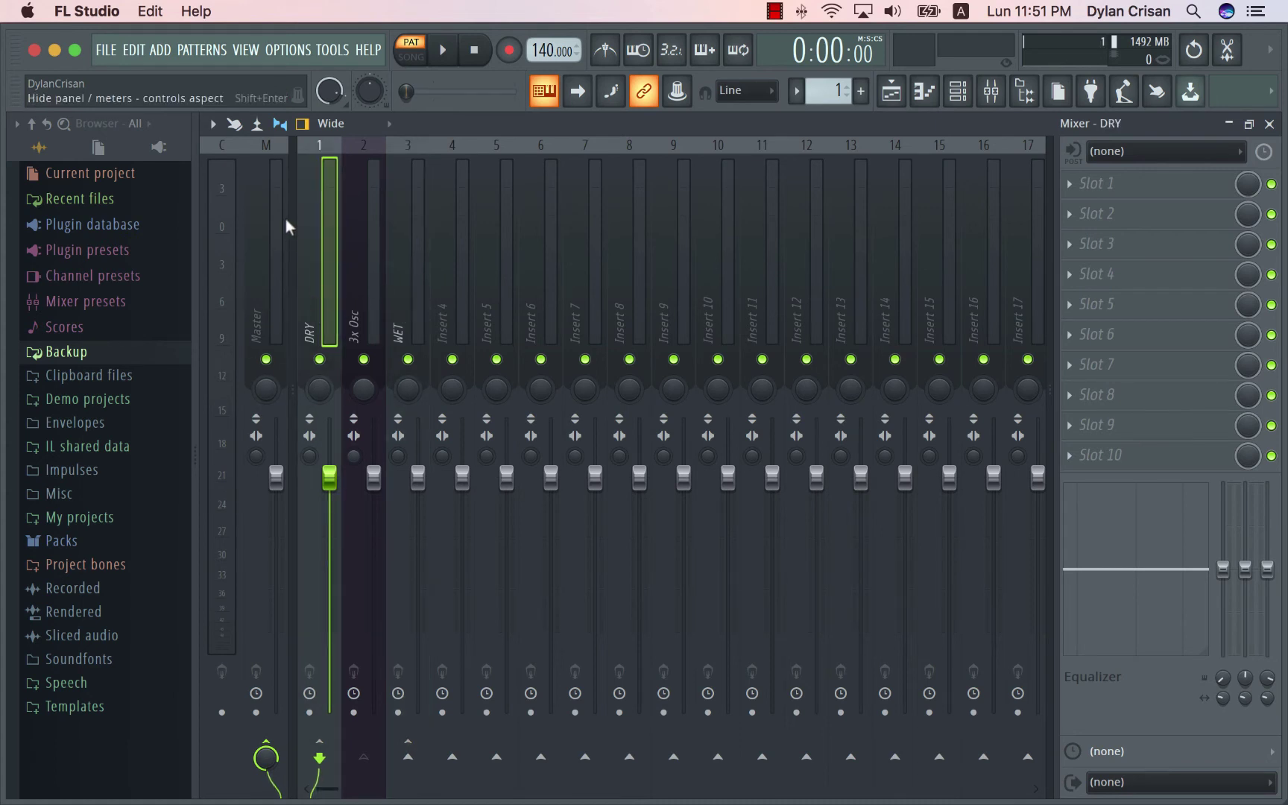
{"action": "left_click", "coordinate": [1270, 123]}
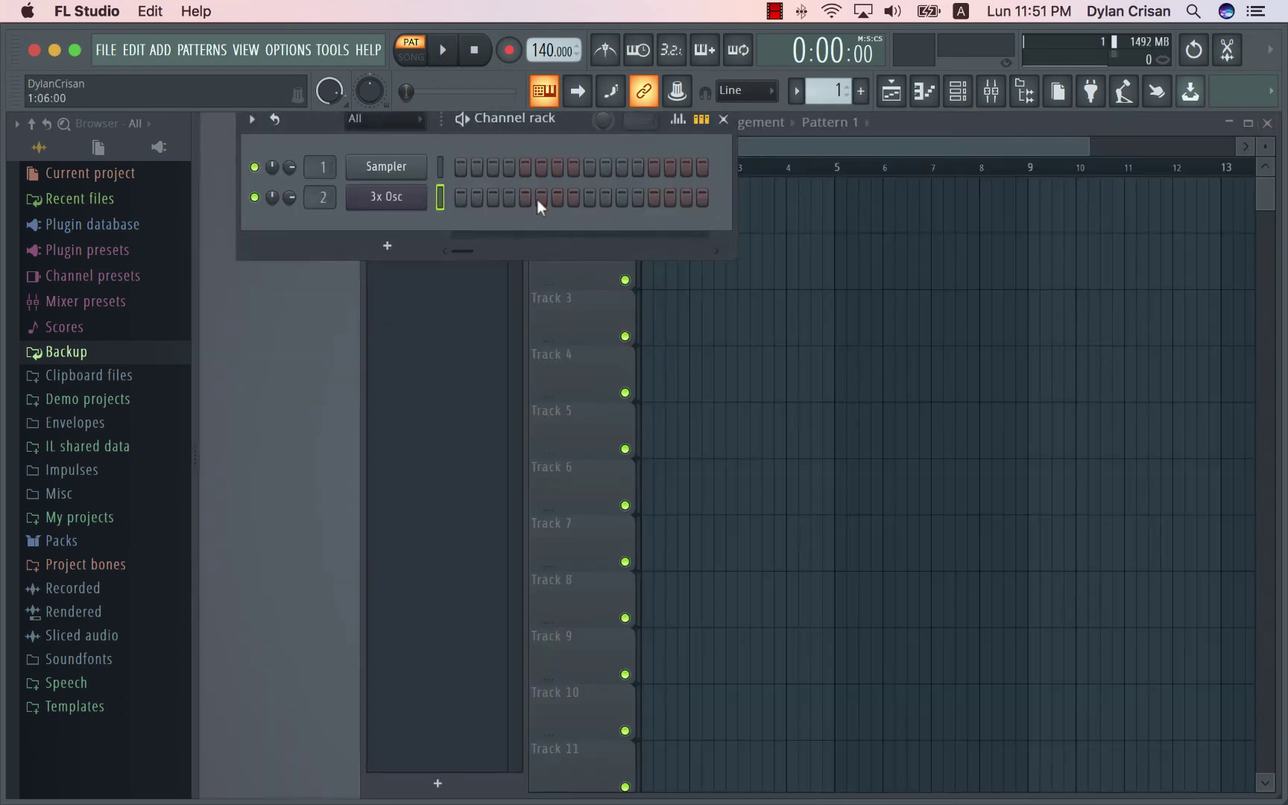
{"action": "left_click", "coordinate": [993, 104]}
{"action": "left_click", "coordinate": [362, 227]}
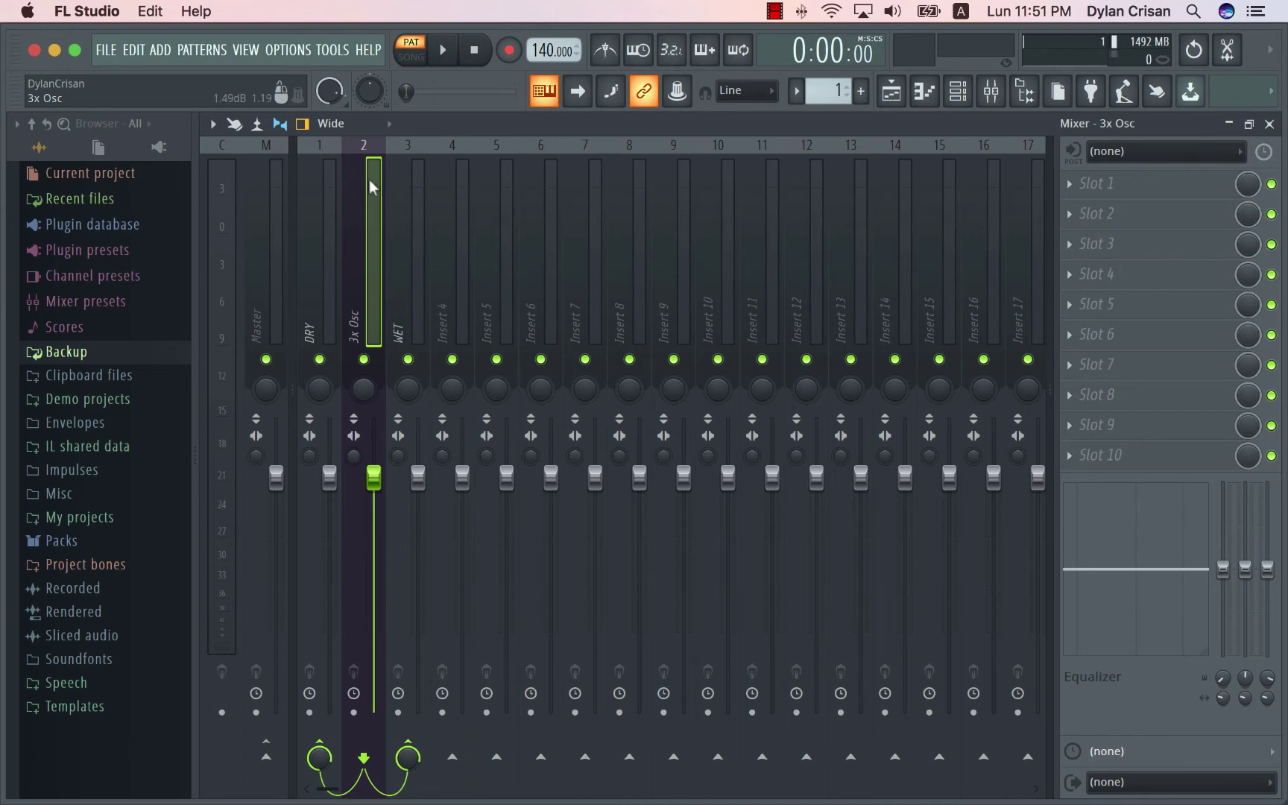
{"action": "left_click", "coordinate": [318, 215]}
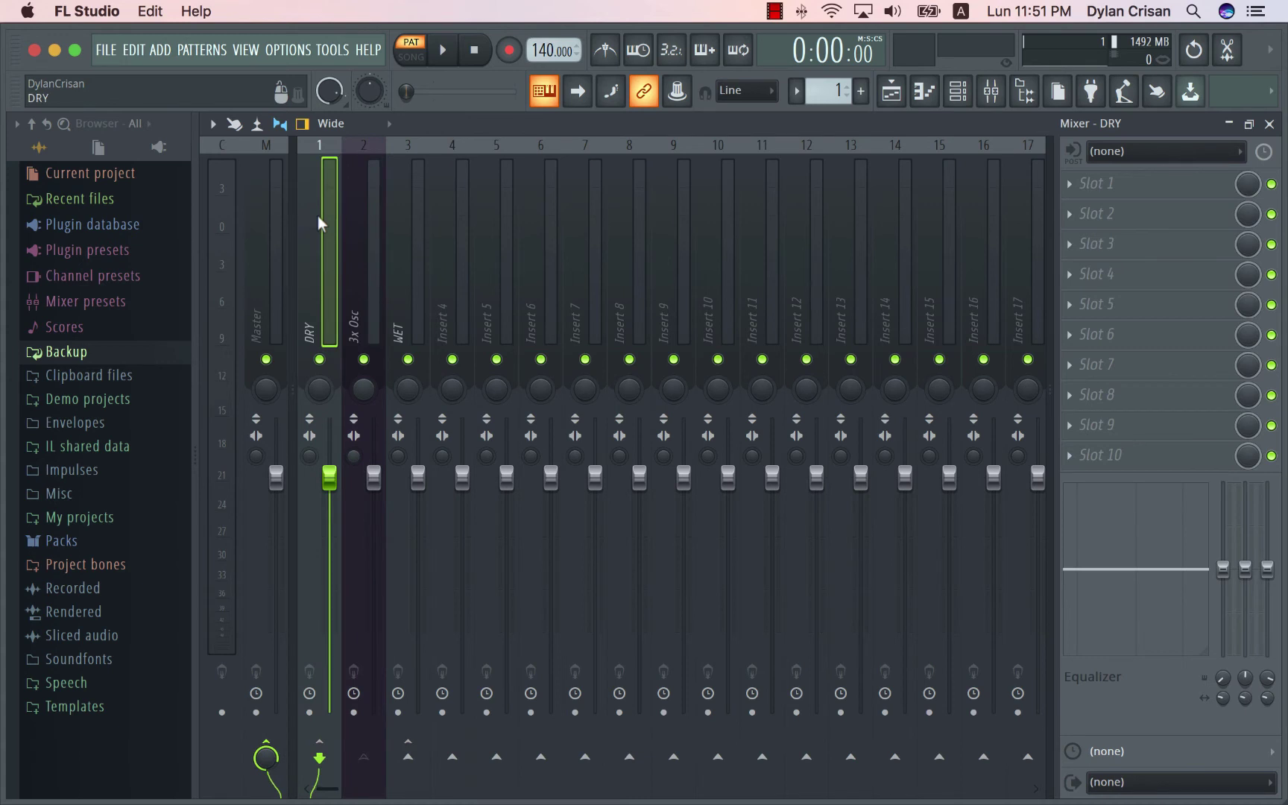
{"action": "left_click", "coordinate": [406, 255]}
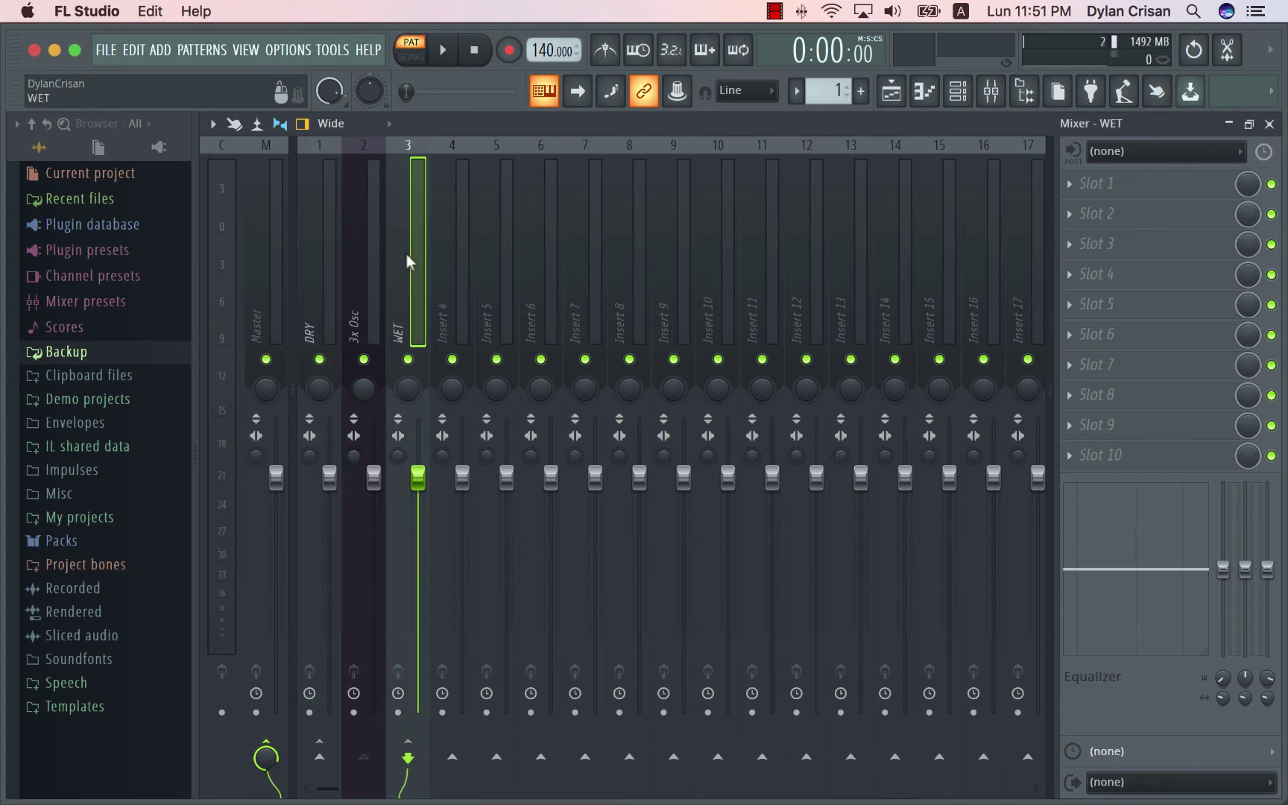
{"action": "left_click", "coordinate": [341, 254]}
{"action": "left_click", "coordinate": [409, 259]}
{"action": "left_click", "coordinate": [323, 255]}
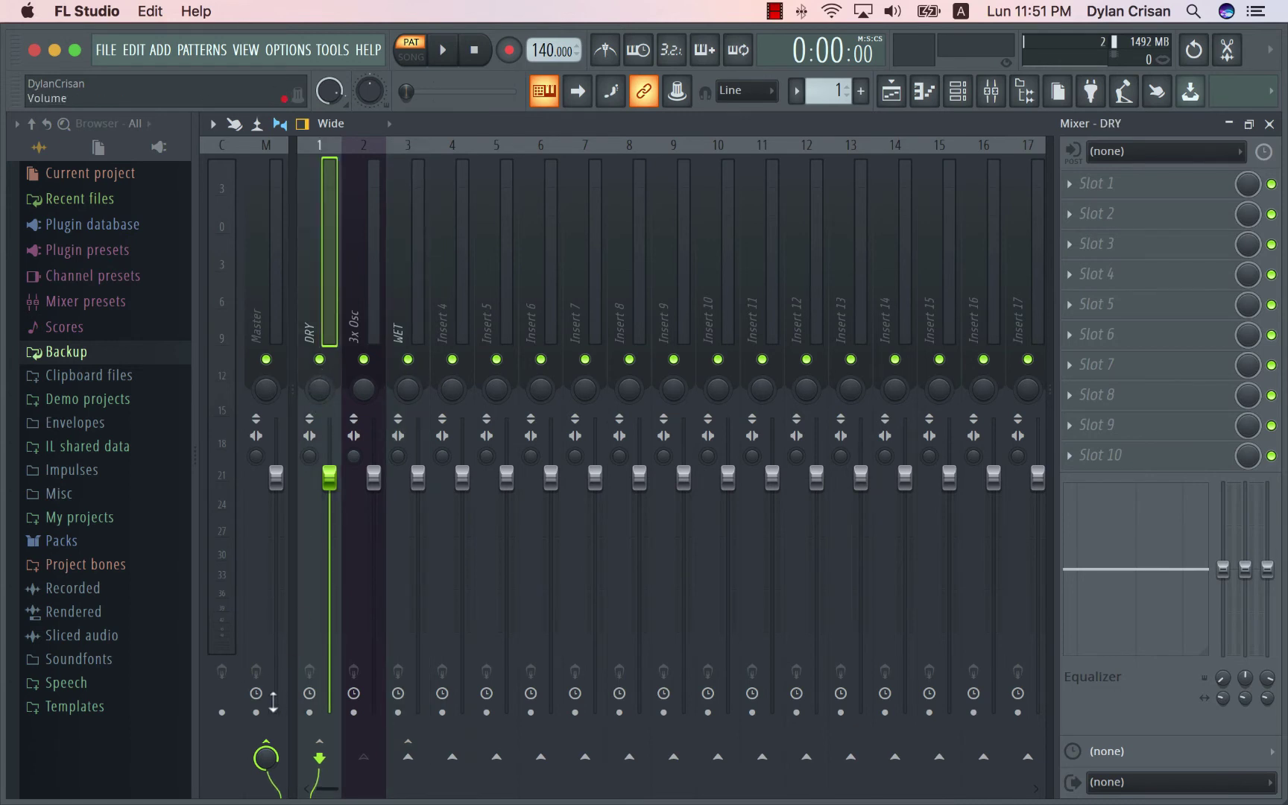
{"action": "left_click", "coordinate": [379, 302]}
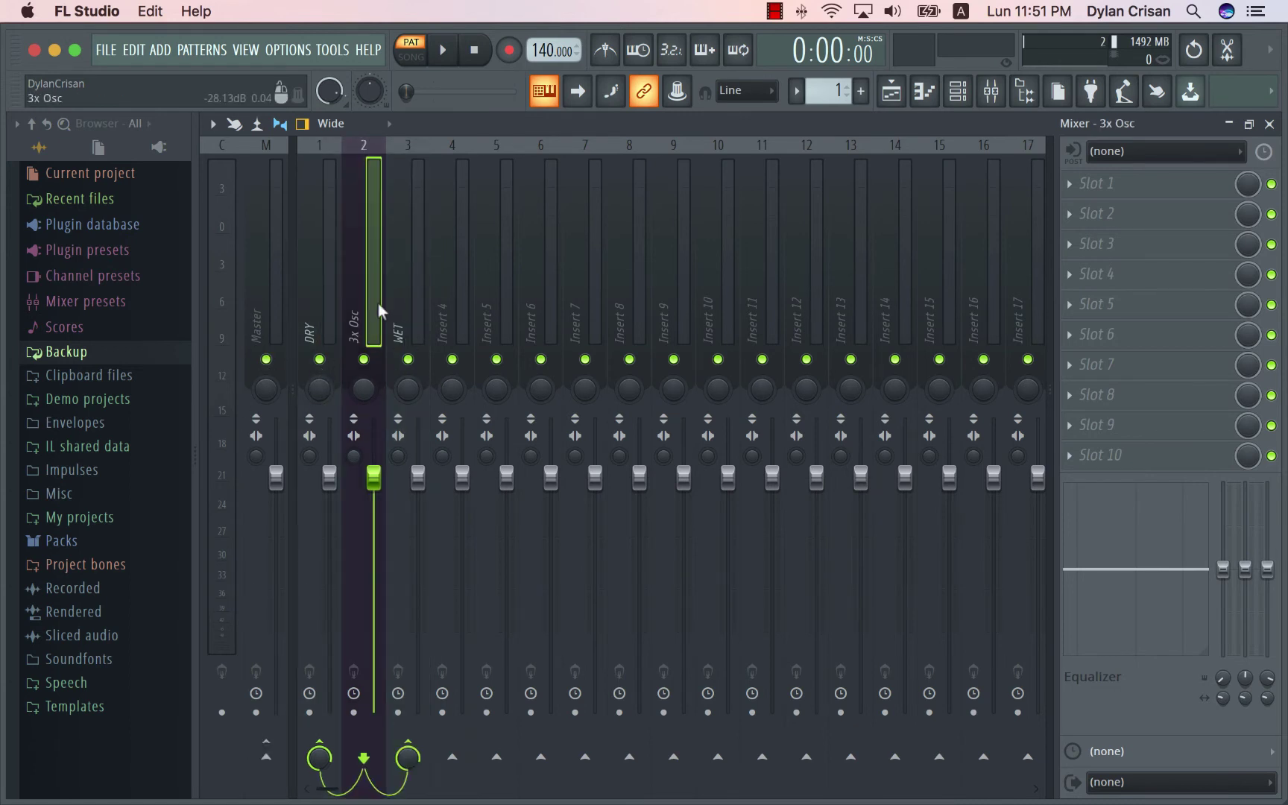
Step: Compare the output routing of the DRY, WET, Master and 3x Osc mixer tracks by selecting each one
{"action": "key", "text": "z"}
{"action": "left_click", "coordinate": [336, 230]}
{"action": "left_click", "coordinate": [416, 278]}
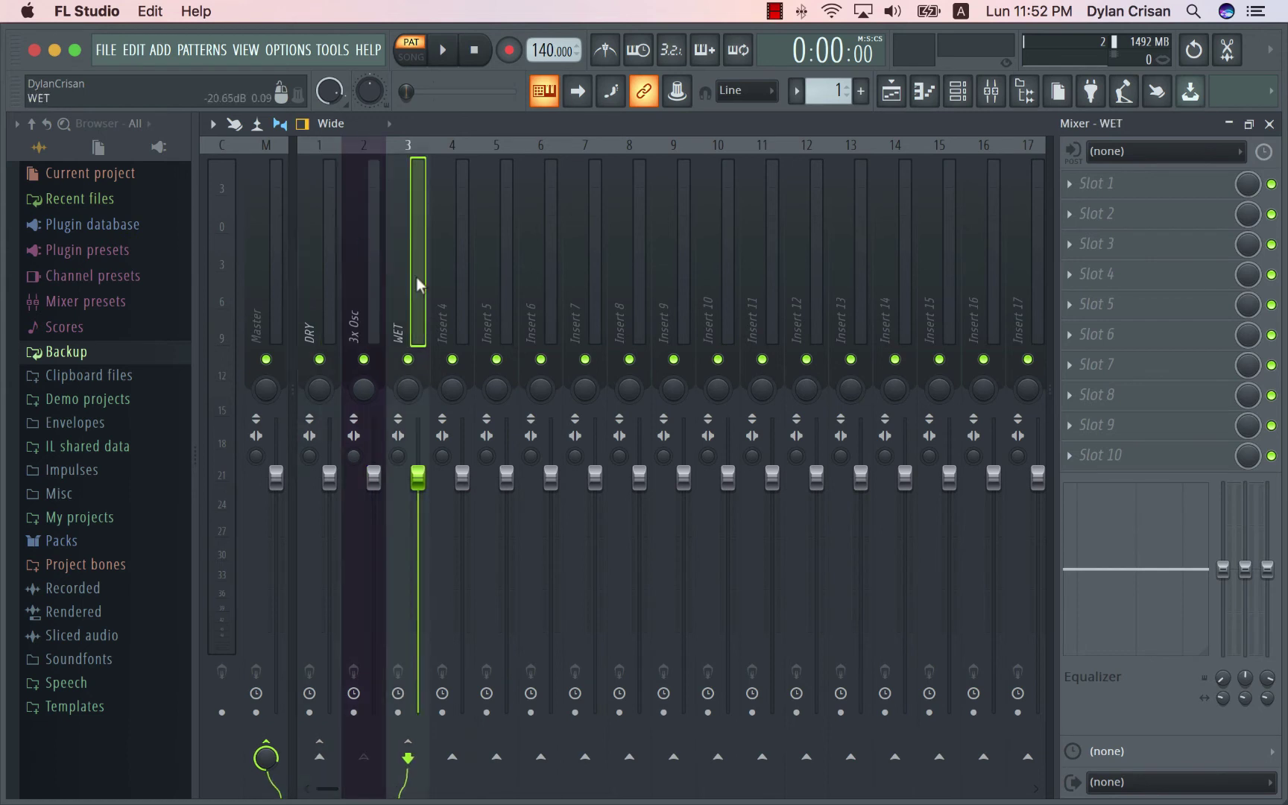
{"action": "left_click", "coordinate": [319, 252]}
{"action": "left_click", "coordinate": [268, 252]}
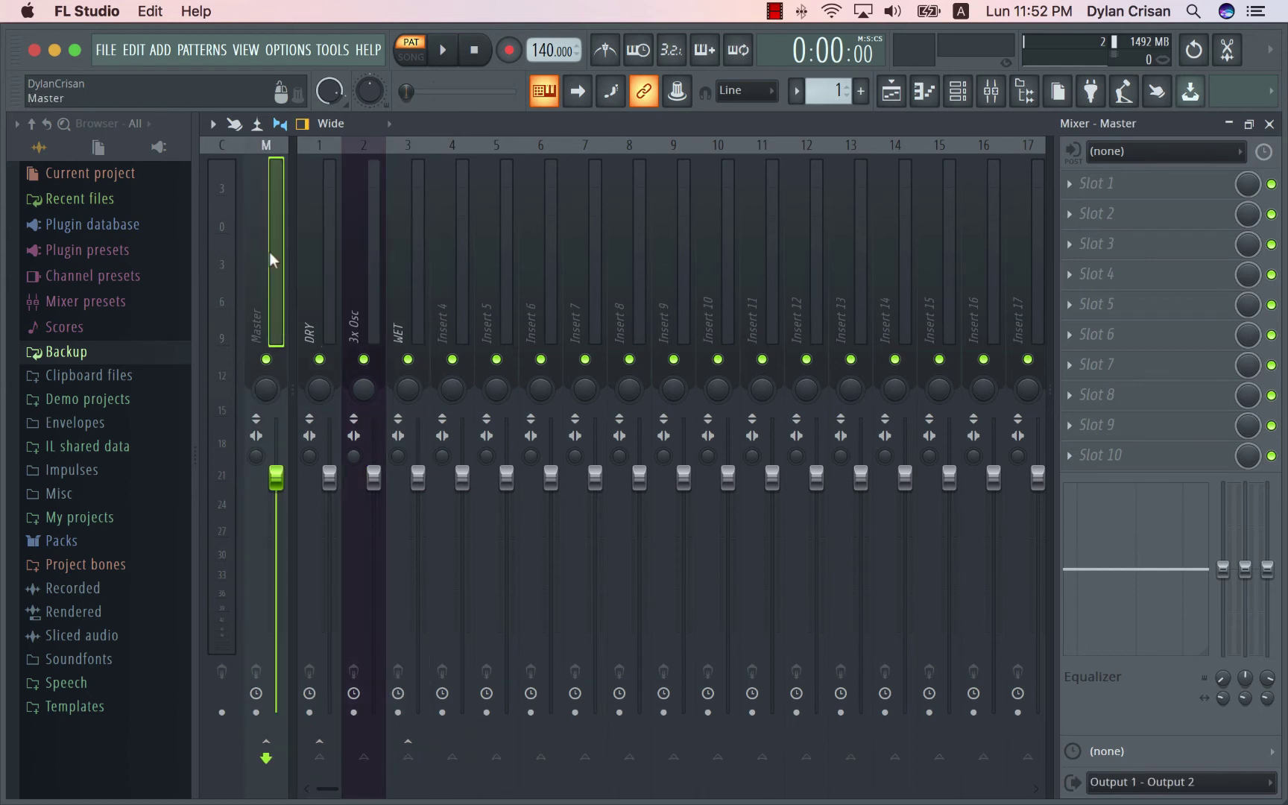
{"action": "left_click", "coordinate": [367, 252]}
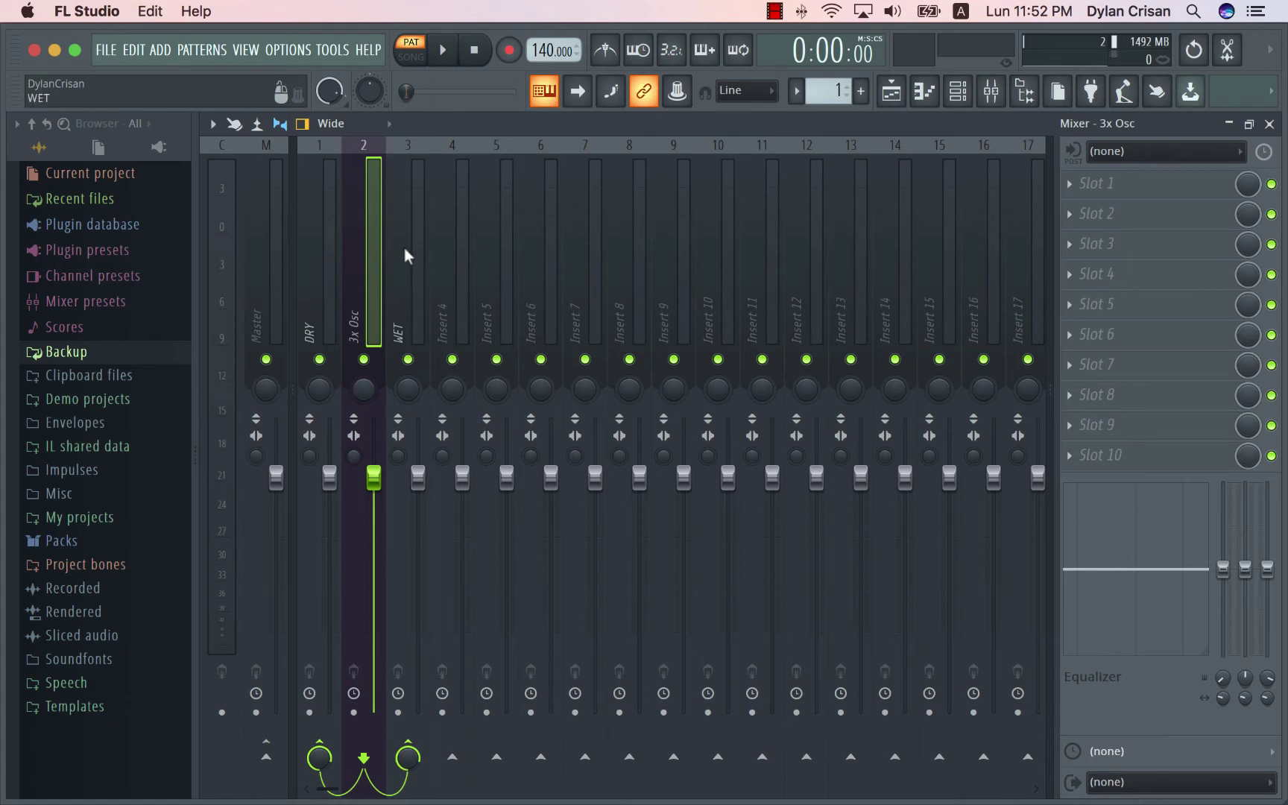
Step: Load Fruity Reeverb 2 in the first effect slot of the WET mixer track, leaving the DRY track without effects
{"action": "left_click", "coordinate": [405, 250]}
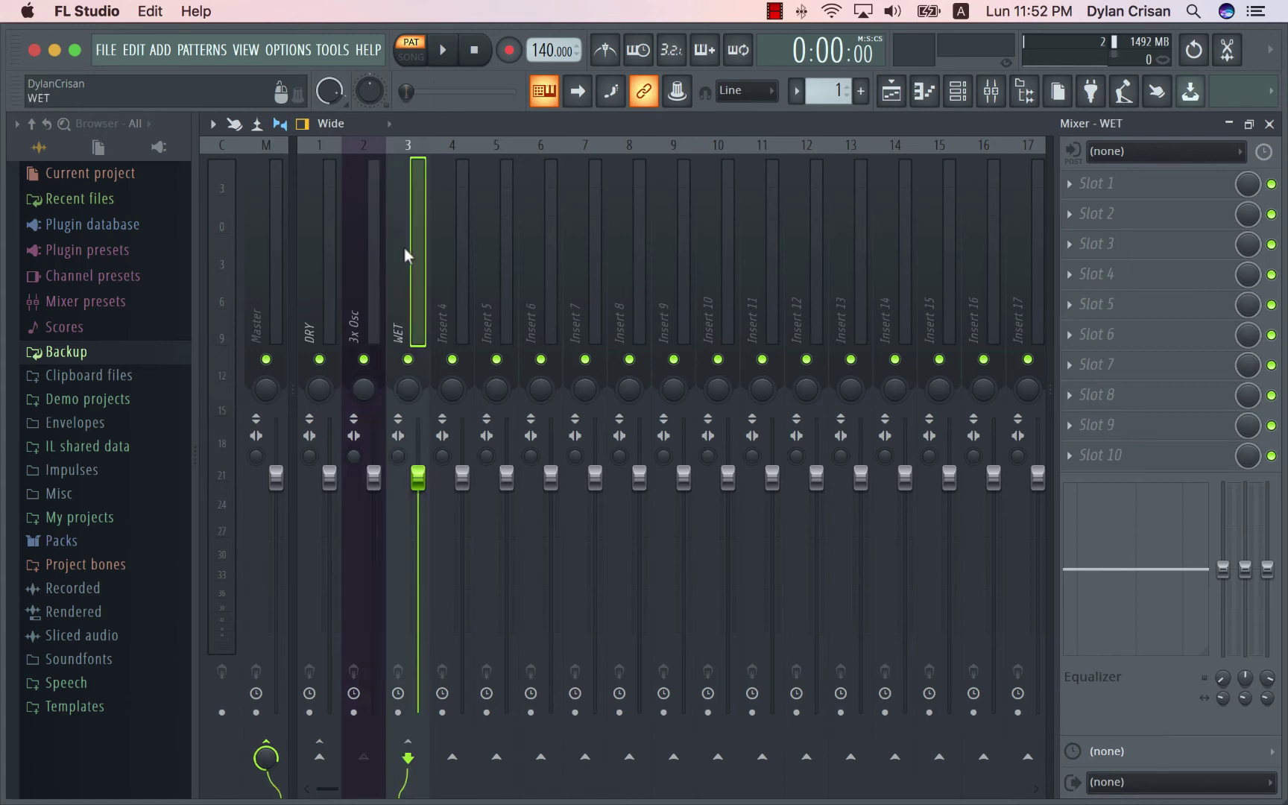
{"action": "left_click", "coordinate": [1074, 183]}
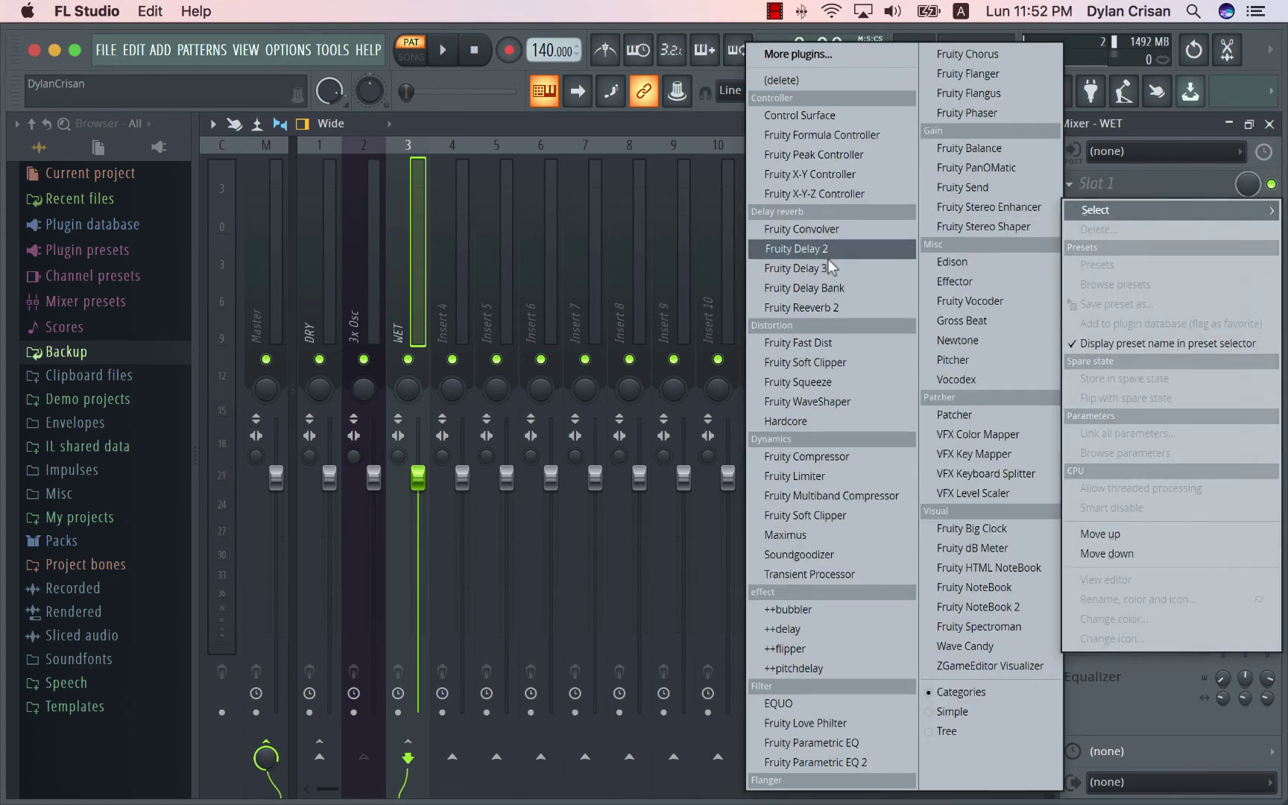
{"action": "left_click", "coordinate": [829, 308]}
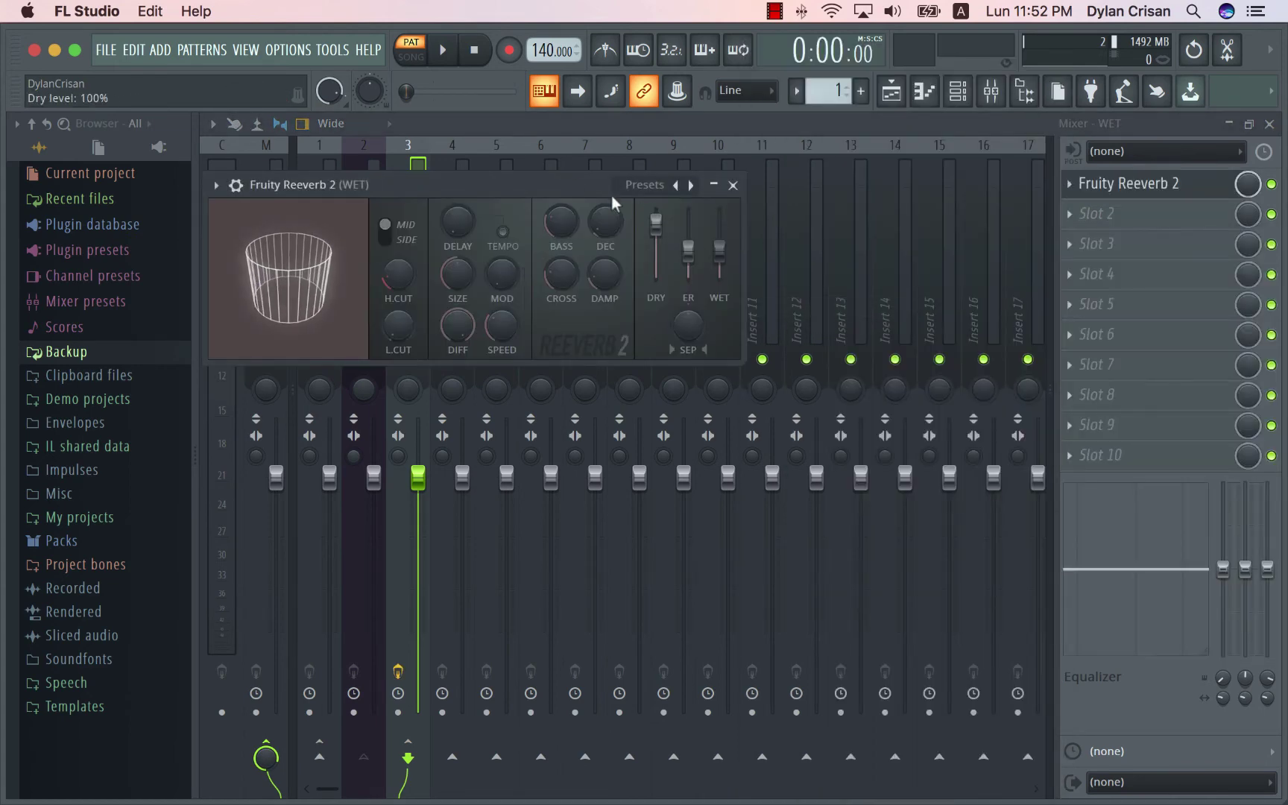
{"action": "left_click_drag", "start_coordinate": [545, 185], "coordinate": [784, 206]}
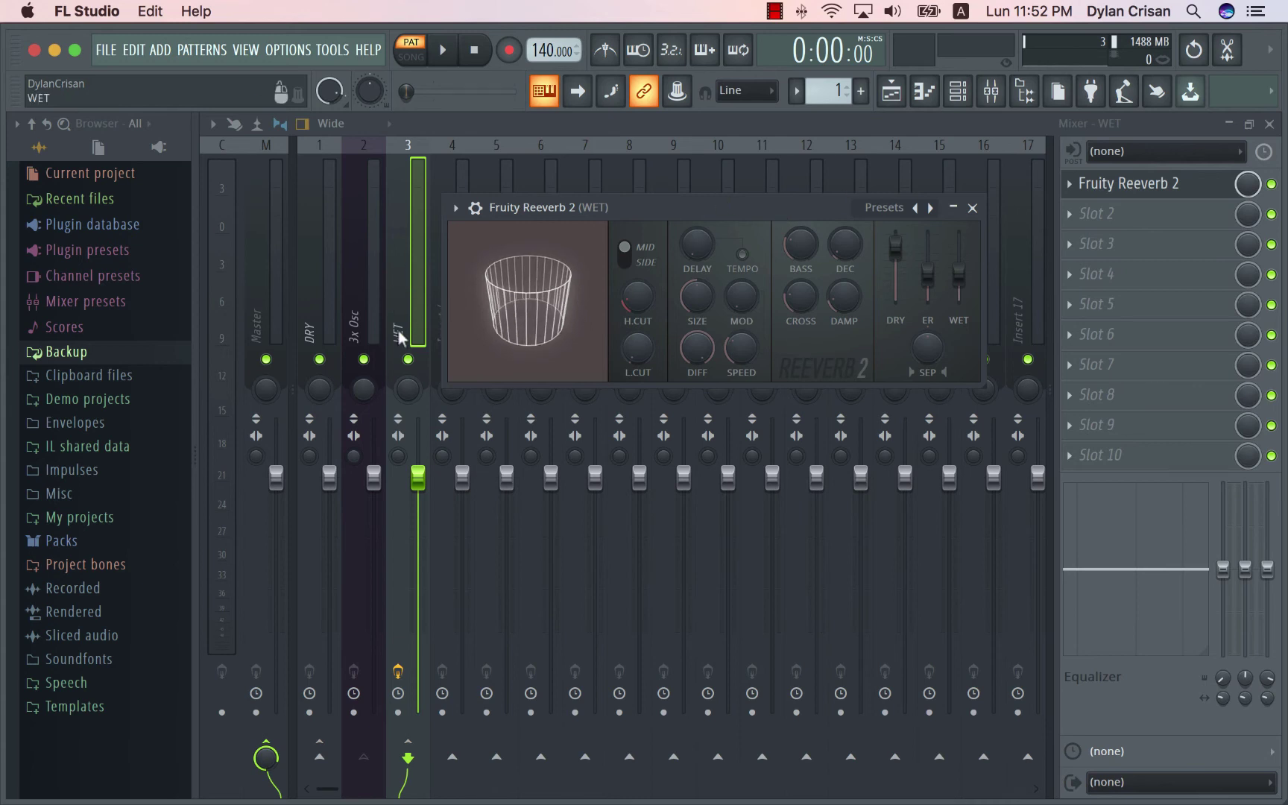
{"action": "left_click", "coordinate": [319, 311]}
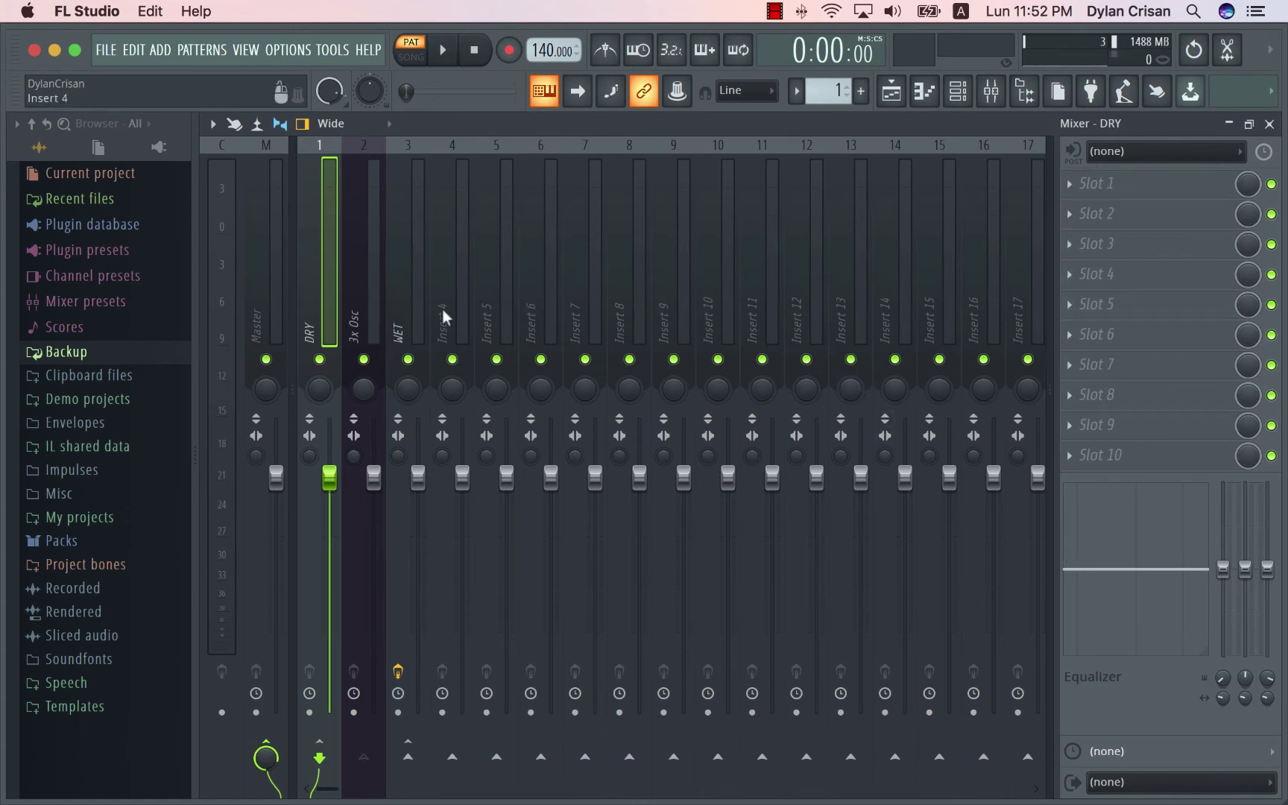
{"action": "left_click", "coordinate": [414, 303]}
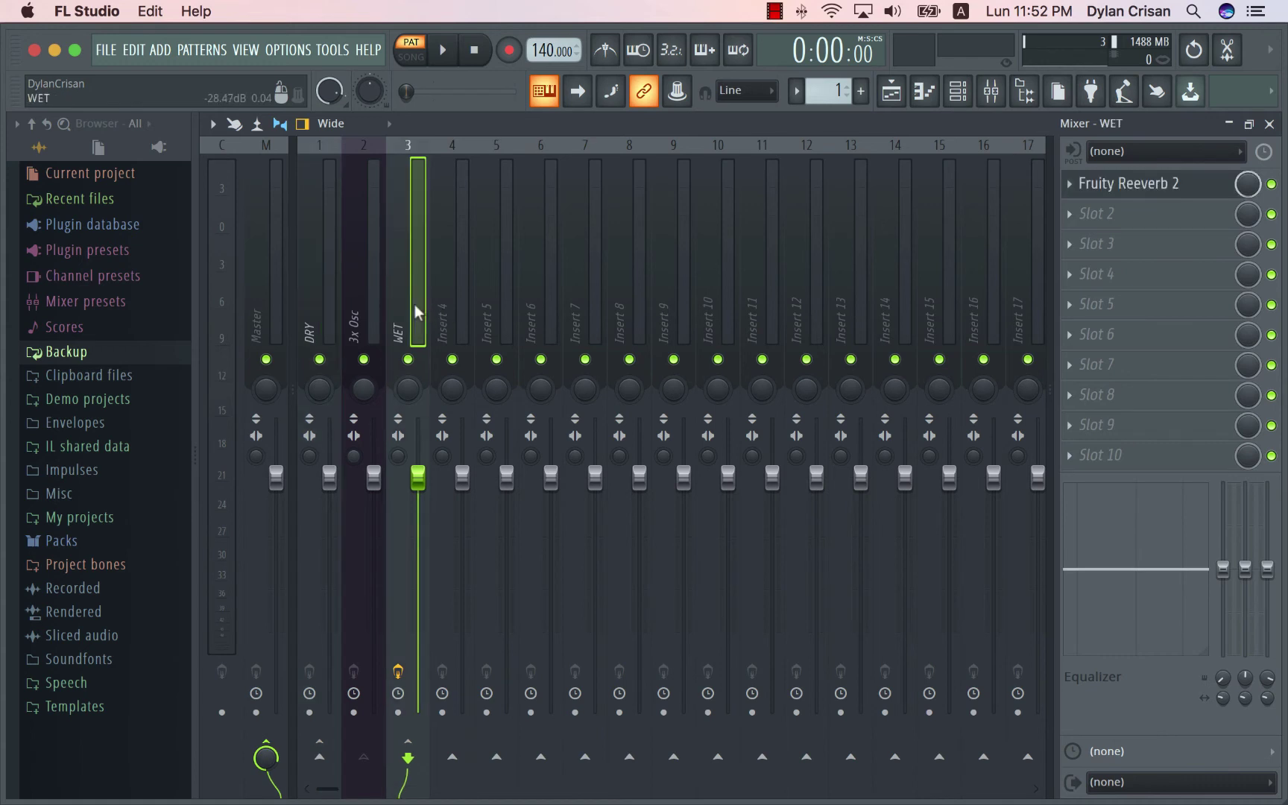
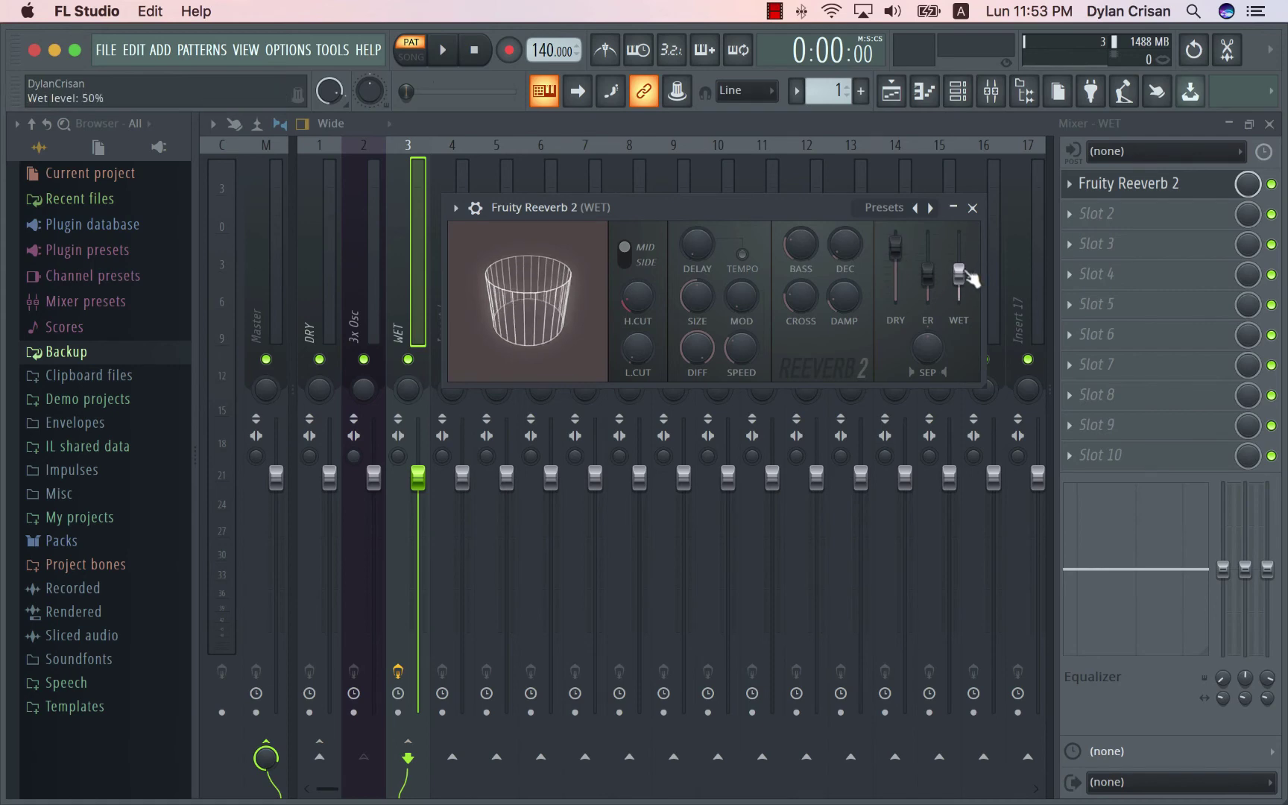
Step: Add a Serum channel and enable the Distortion effect in it
{"action": "left_click", "coordinate": [158, 51]}
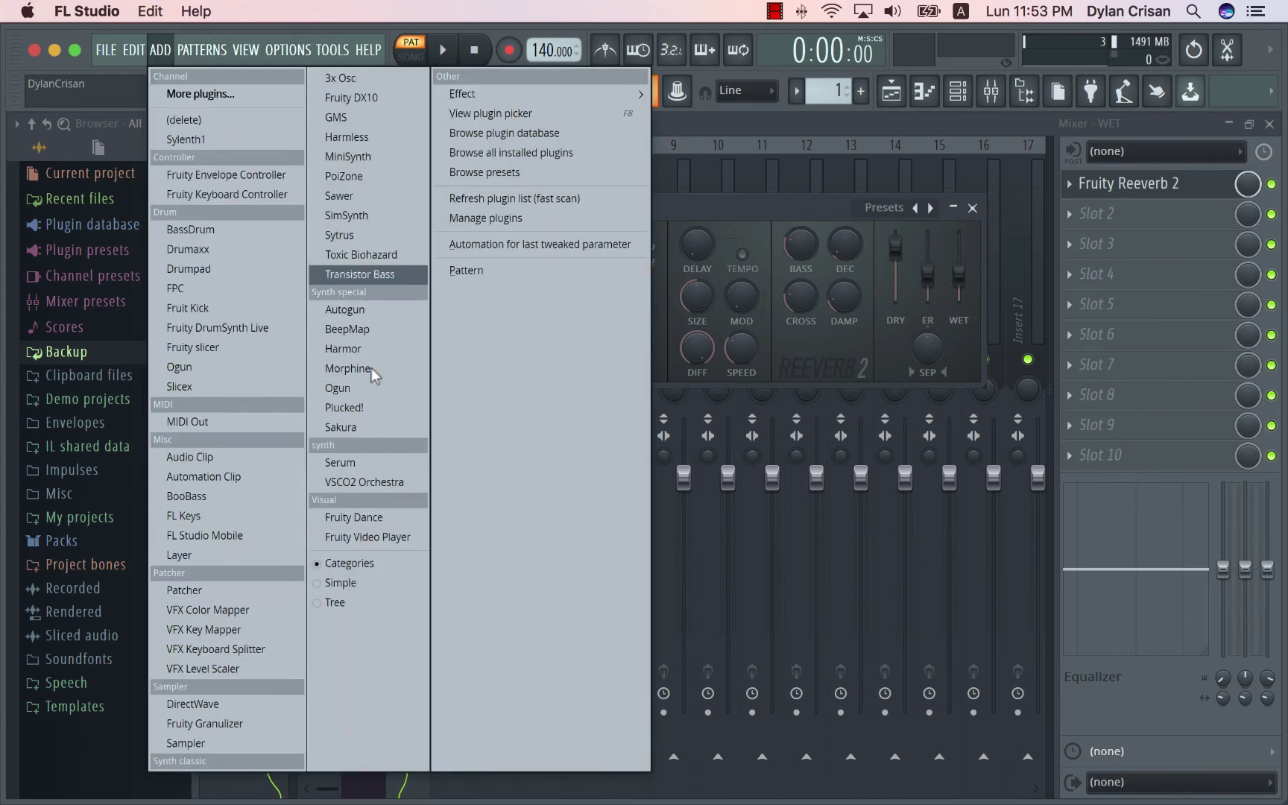
{"action": "left_click", "coordinate": [364, 464]}
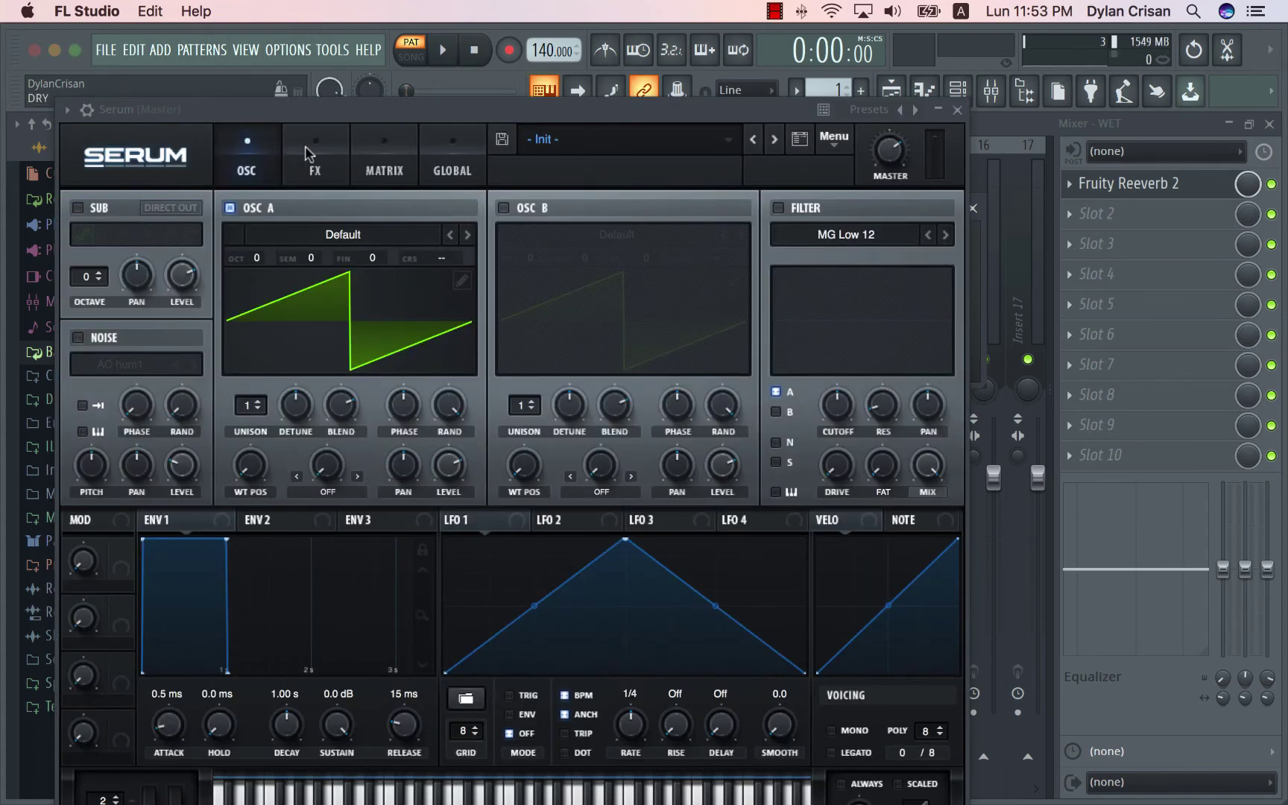
{"action": "left_click", "coordinate": [310, 155]}
{"action": "left_click", "coordinate": [87, 243]}
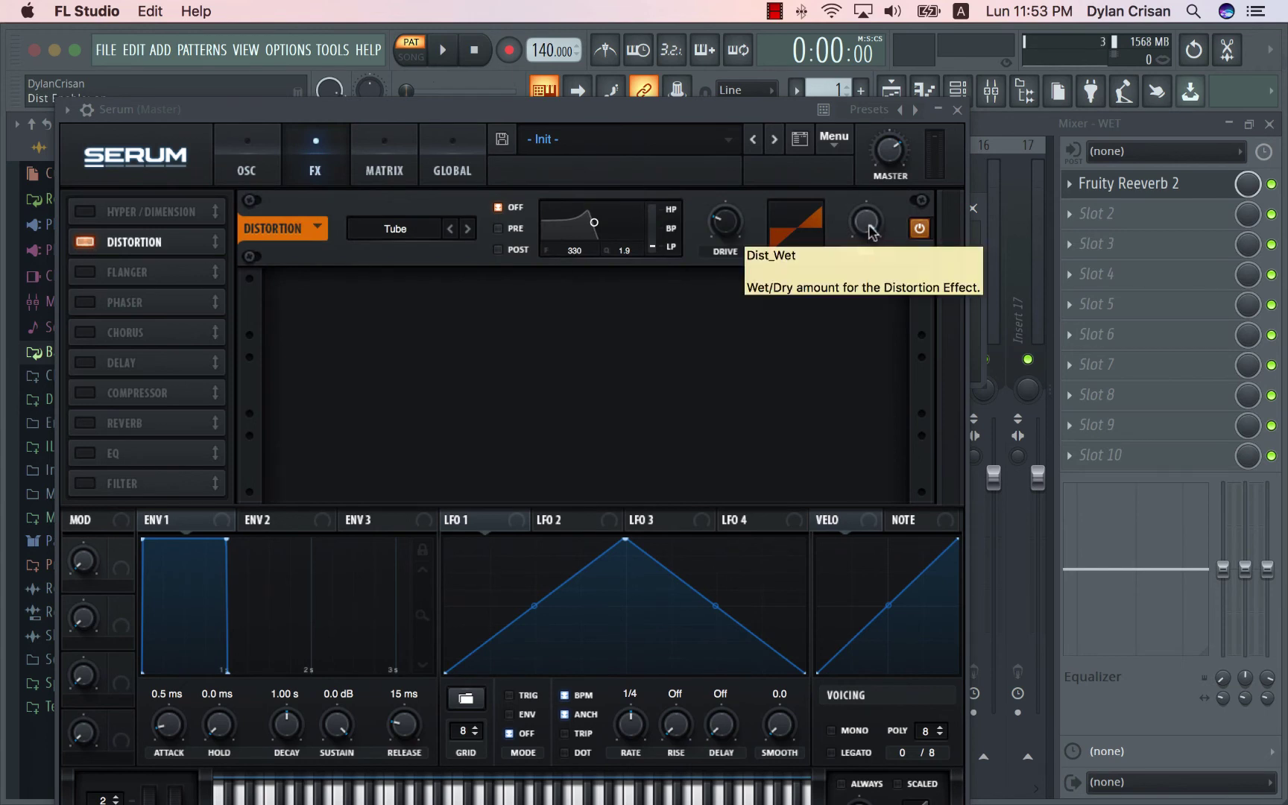
Step: Try different wet/dry mix amounts on Serum's Distortion effect, including 0%, 50% and 78%, and close Serum
{"action": "left_click_drag", "start_coordinate": [870, 231], "coordinate": [863, 431]}
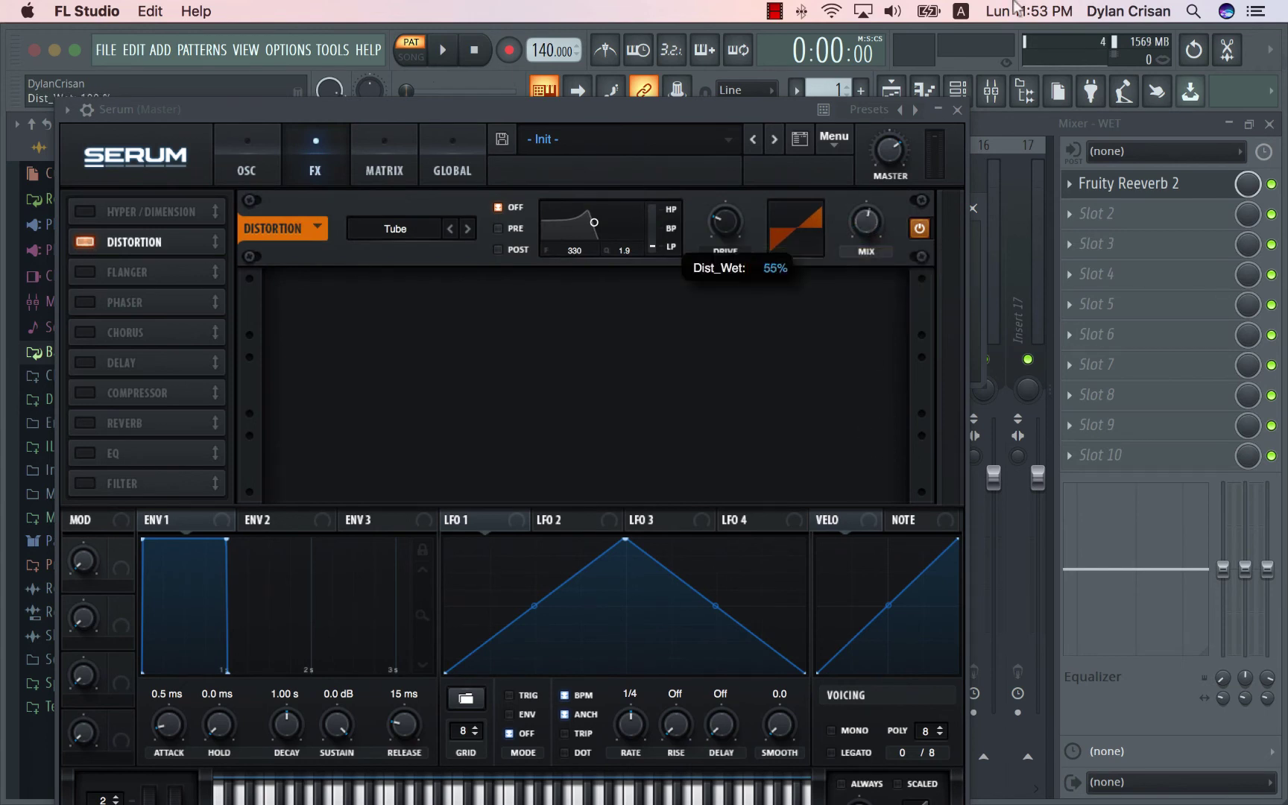
{"action": "left_click_drag", "start_coordinate": [868, 373], "coordinate": [876, 312]}
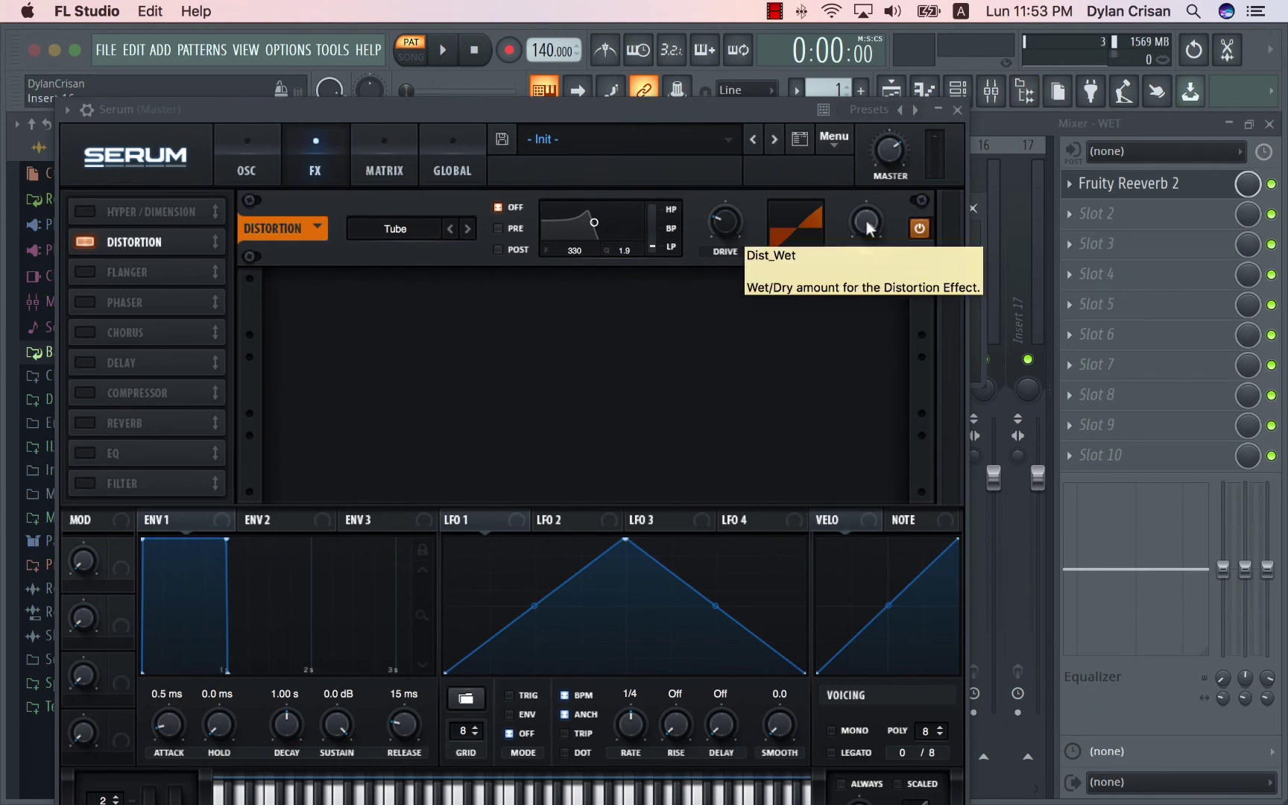
{"action": "left_click_drag", "start_coordinate": [868, 227], "coordinate": [908, 644]}
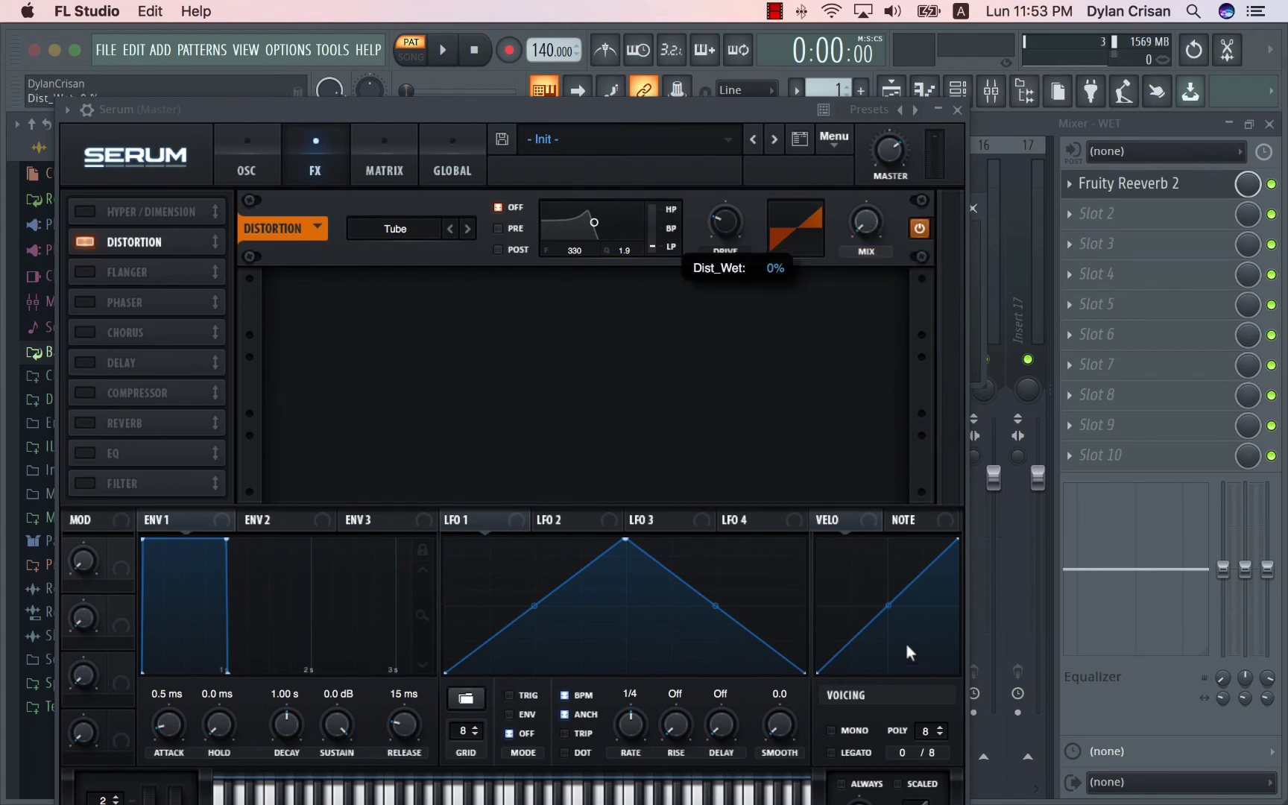
{"action": "left_click", "coordinate": [869, 221]}
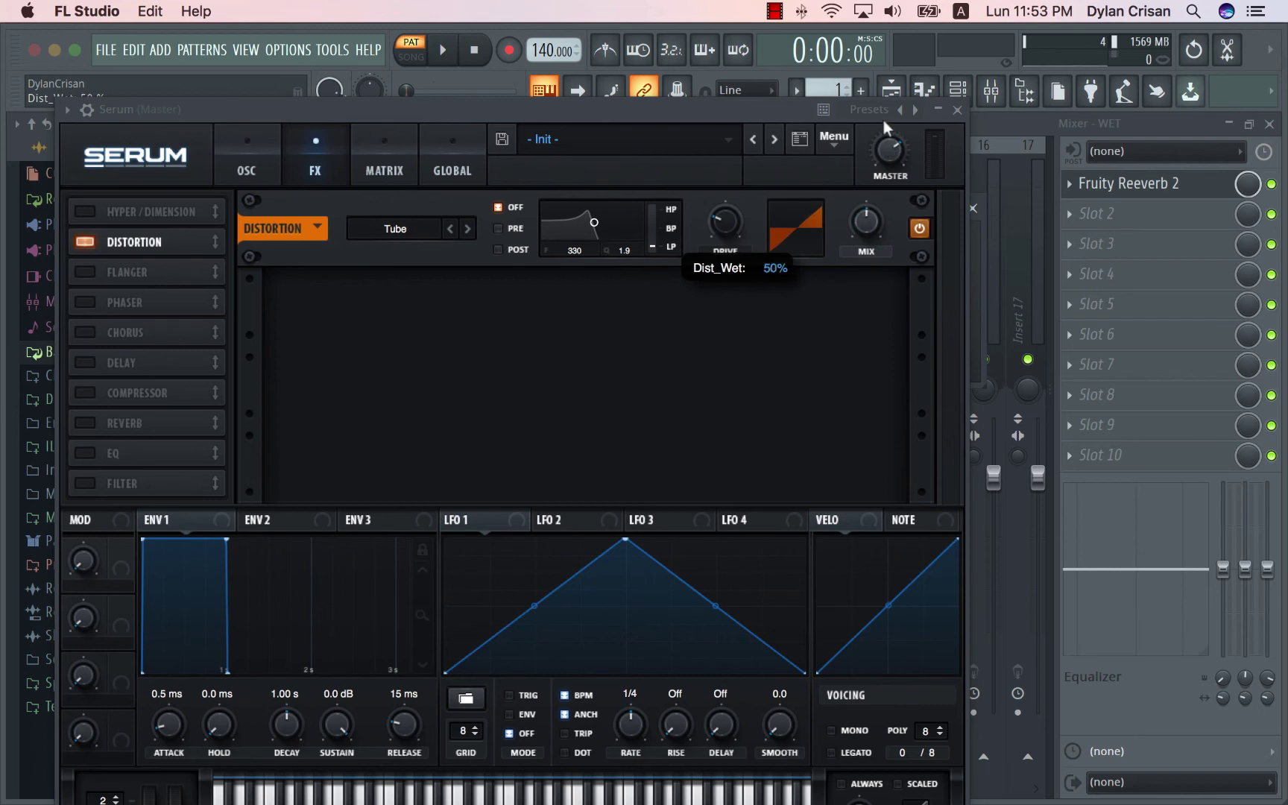
{"action": "left_click_drag", "start_coordinate": [885, 120], "coordinate": [902, 70]}
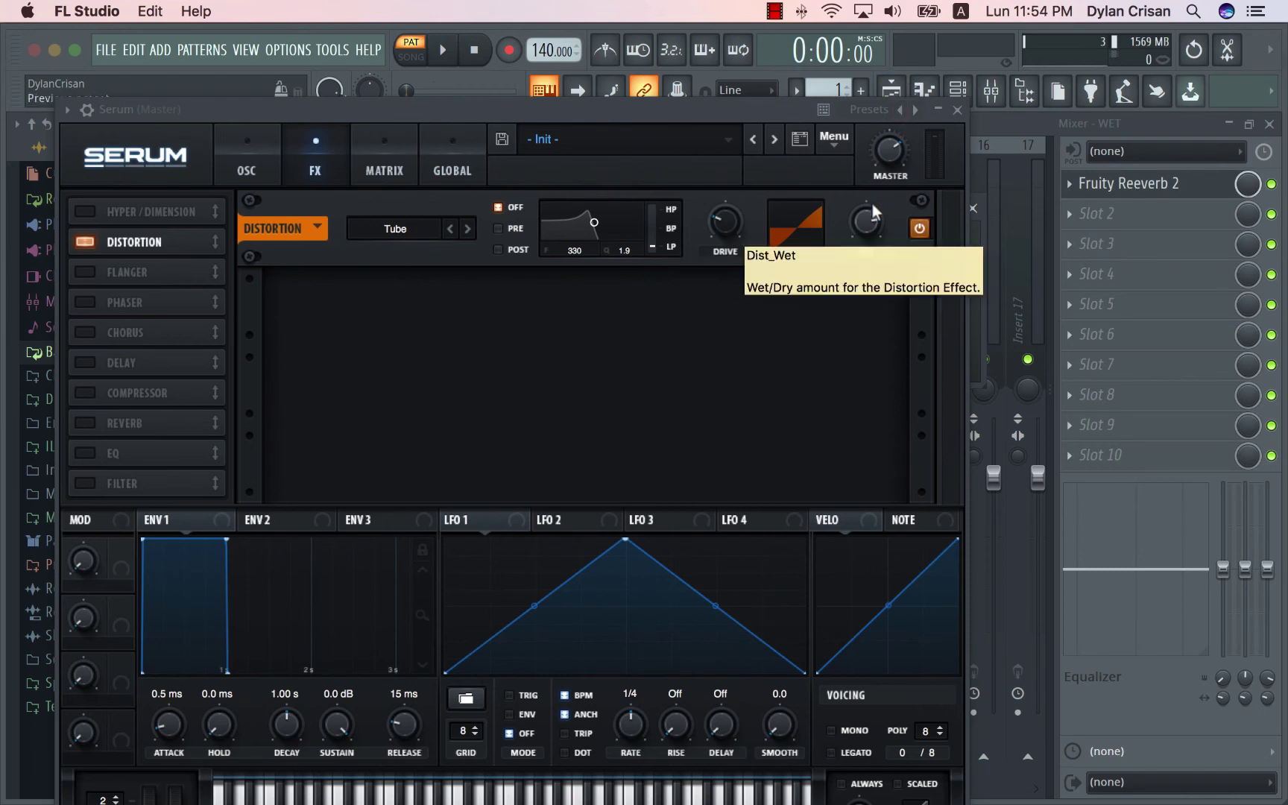
{"action": "mouse_move", "coordinate": [881, 228]}
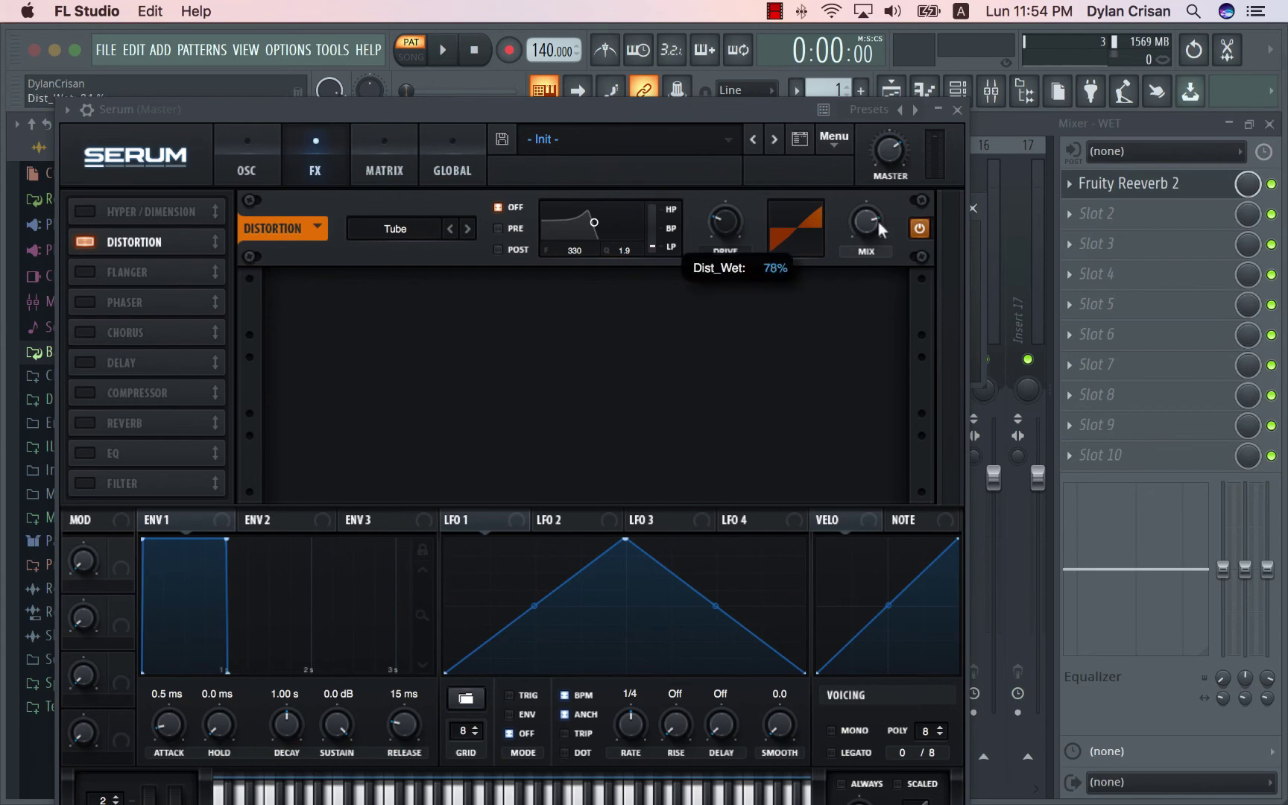
{"action": "left_click", "coordinate": [958, 111]}
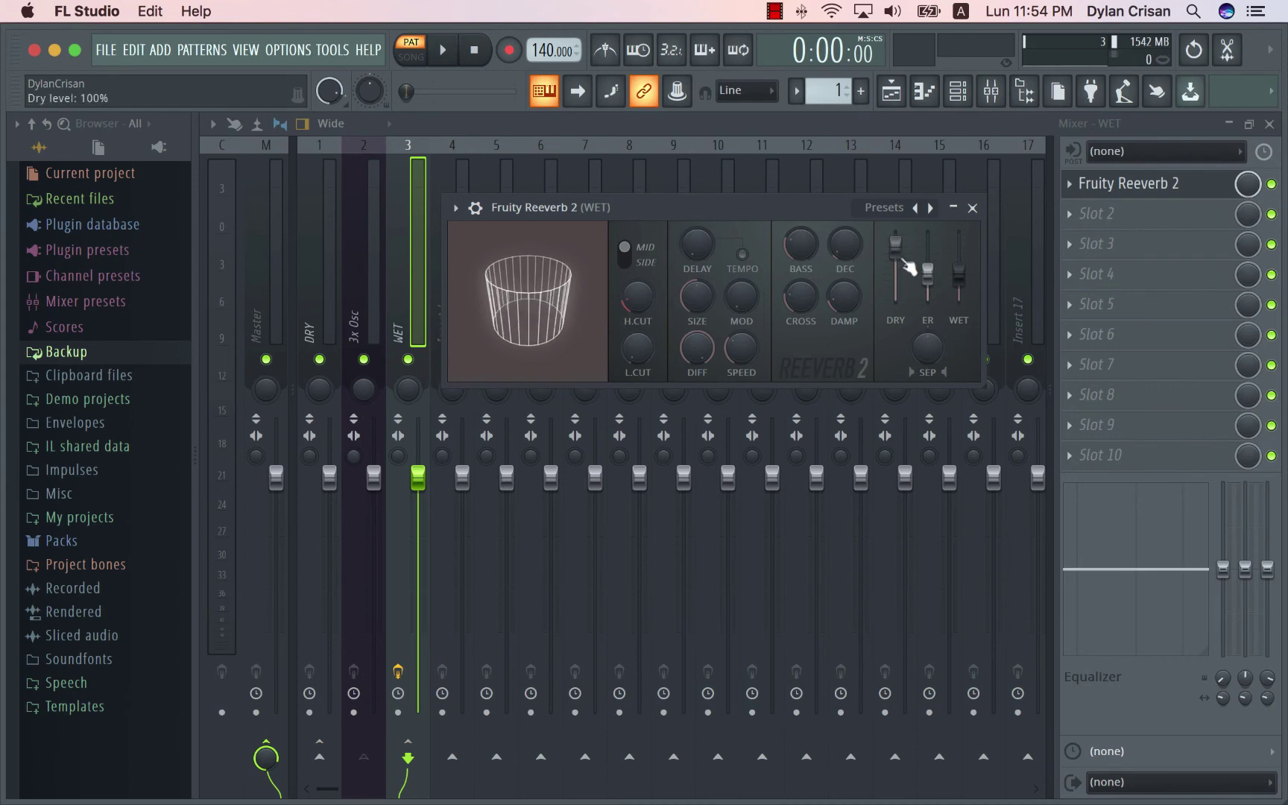
Step: Delete the Serum channel from the channel rack
{"action": "left_click", "coordinate": [1270, 123]}
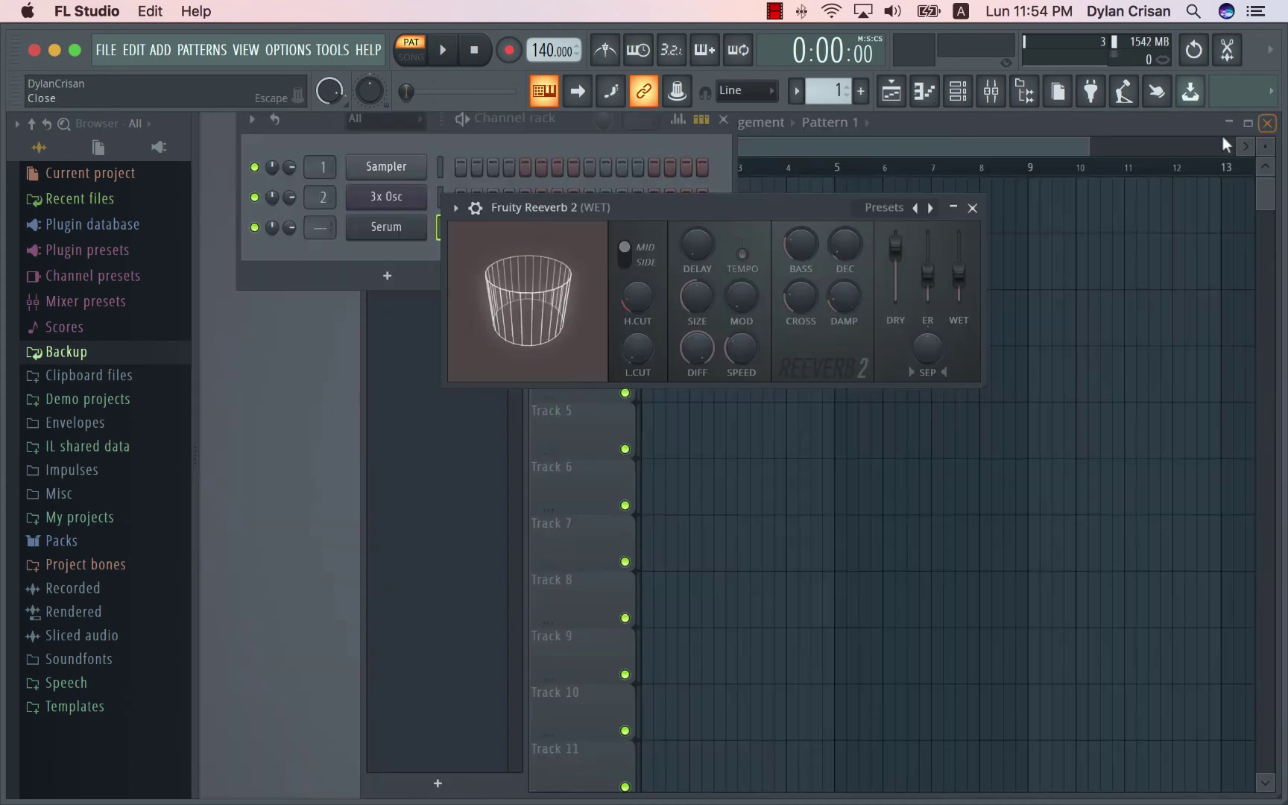
{"action": "left_click", "coordinate": [480, 153]}
{"action": "right_click", "coordinate": [395, 228]}
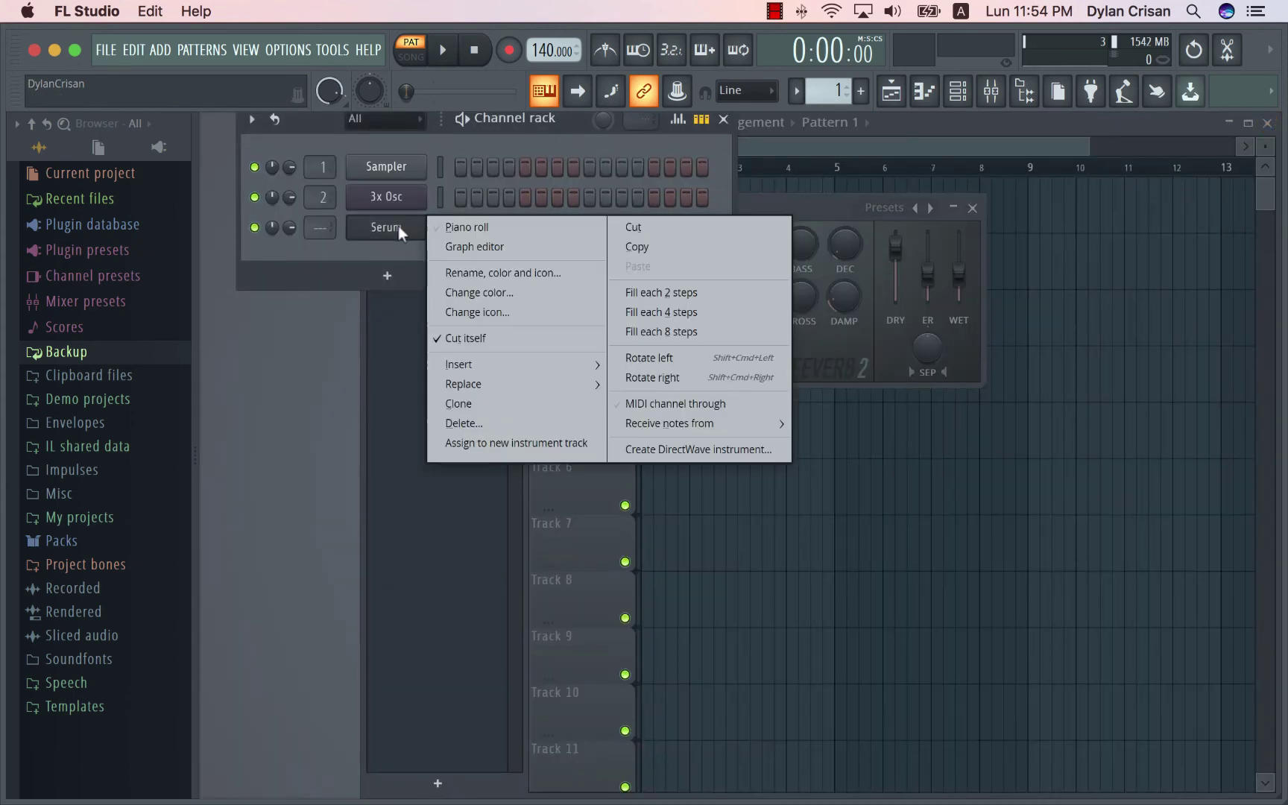
{"action": "left_click", "coordinate": [477, 422]}
{"action": "left_click", "coordinate": [736, 477]}
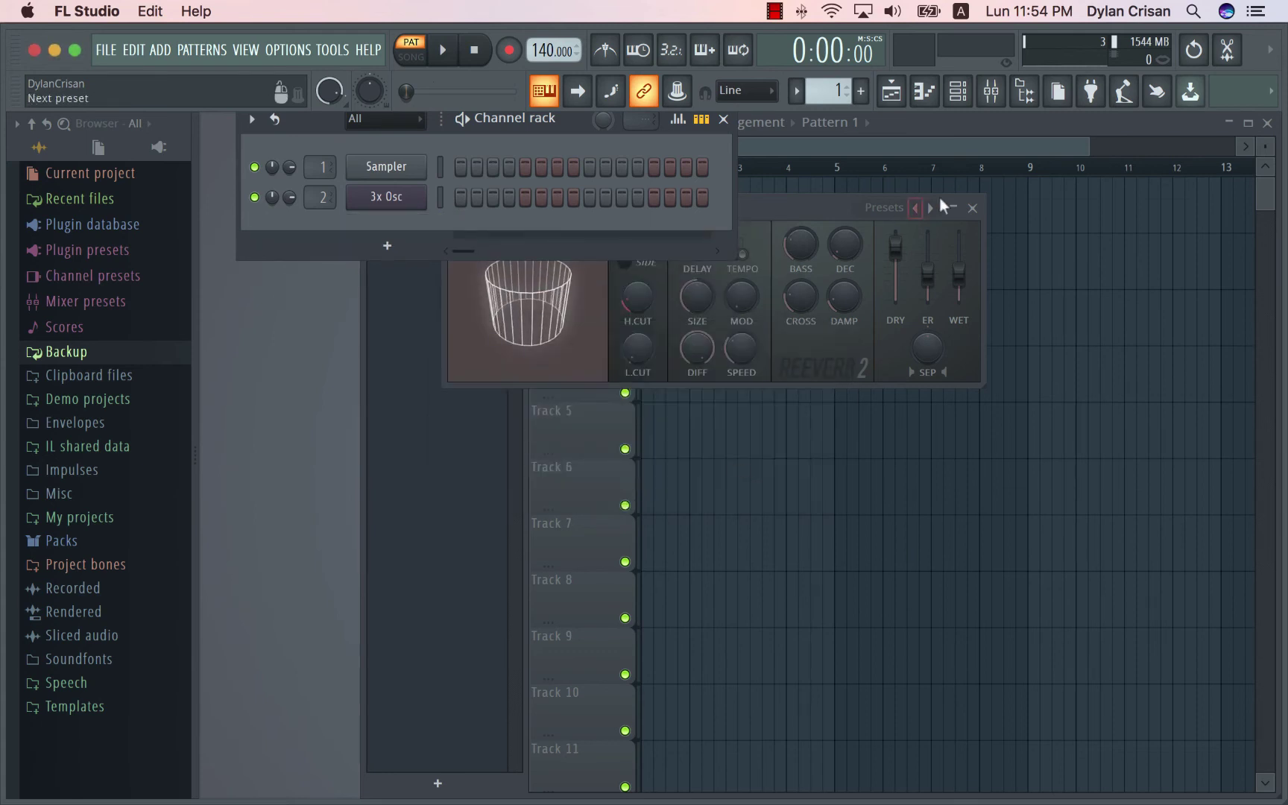
Step: Set Fruity Reeverb 2 on the WET mixer track to a dry level of 0% and a wet level of 100%
{"action": "left_click", "coordinate": [986, 103]}
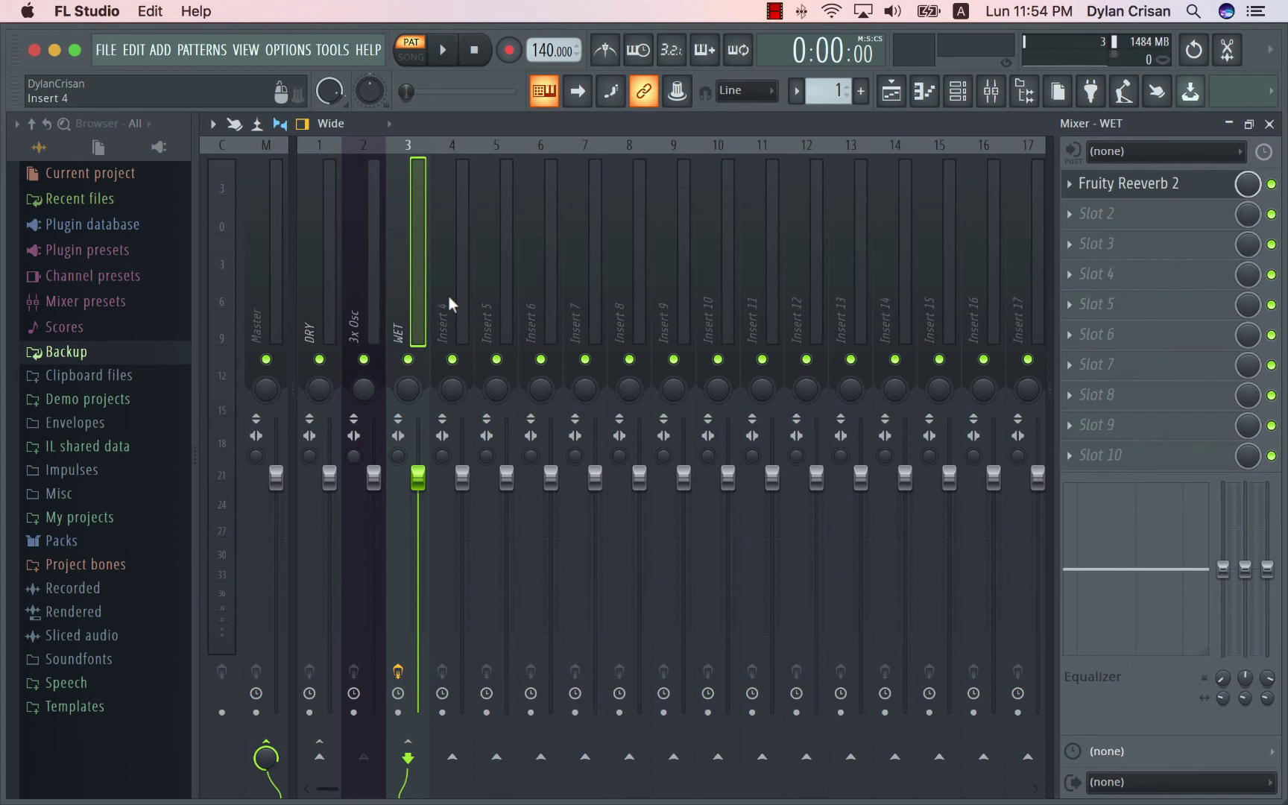
{"action": "left_click", "coordinate": [1135, 181]}
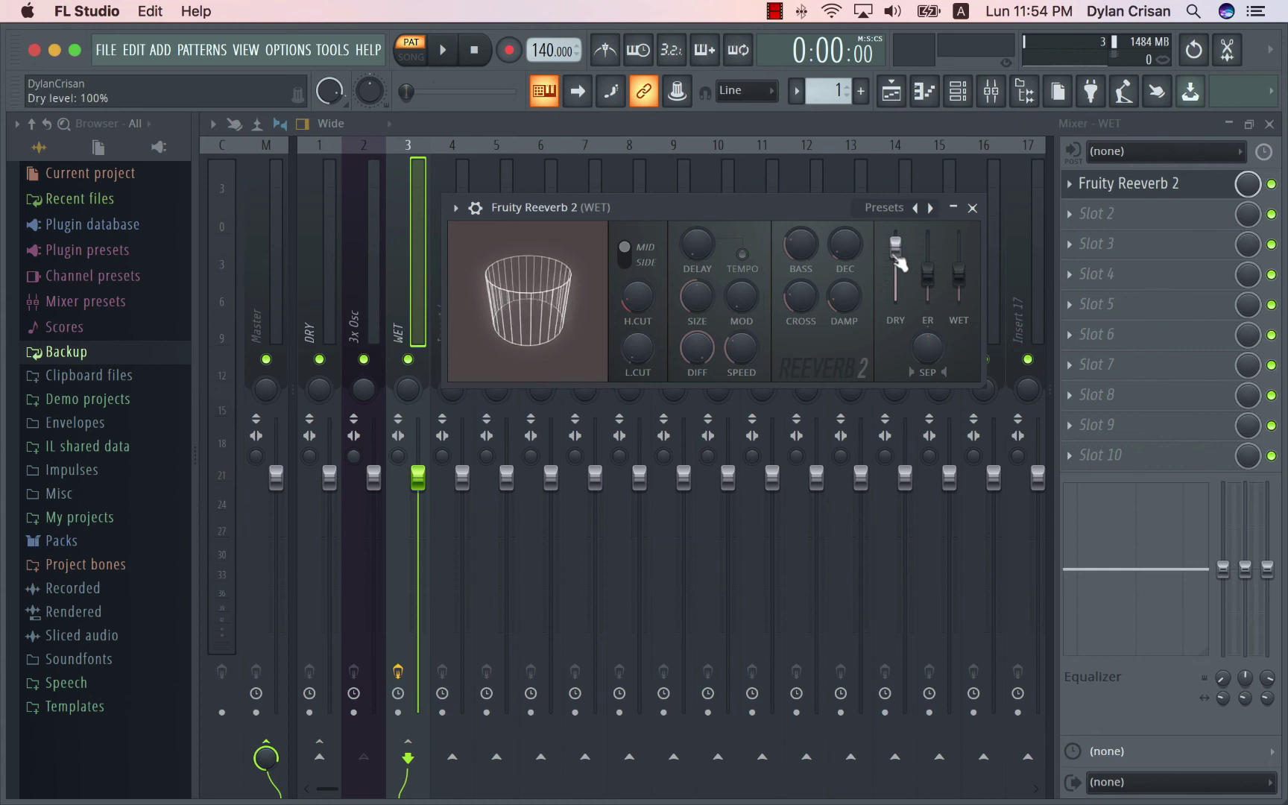
{"action": "left_click_drag", "start_coordinate": [908, 270], "coordinate": [902, 307]}
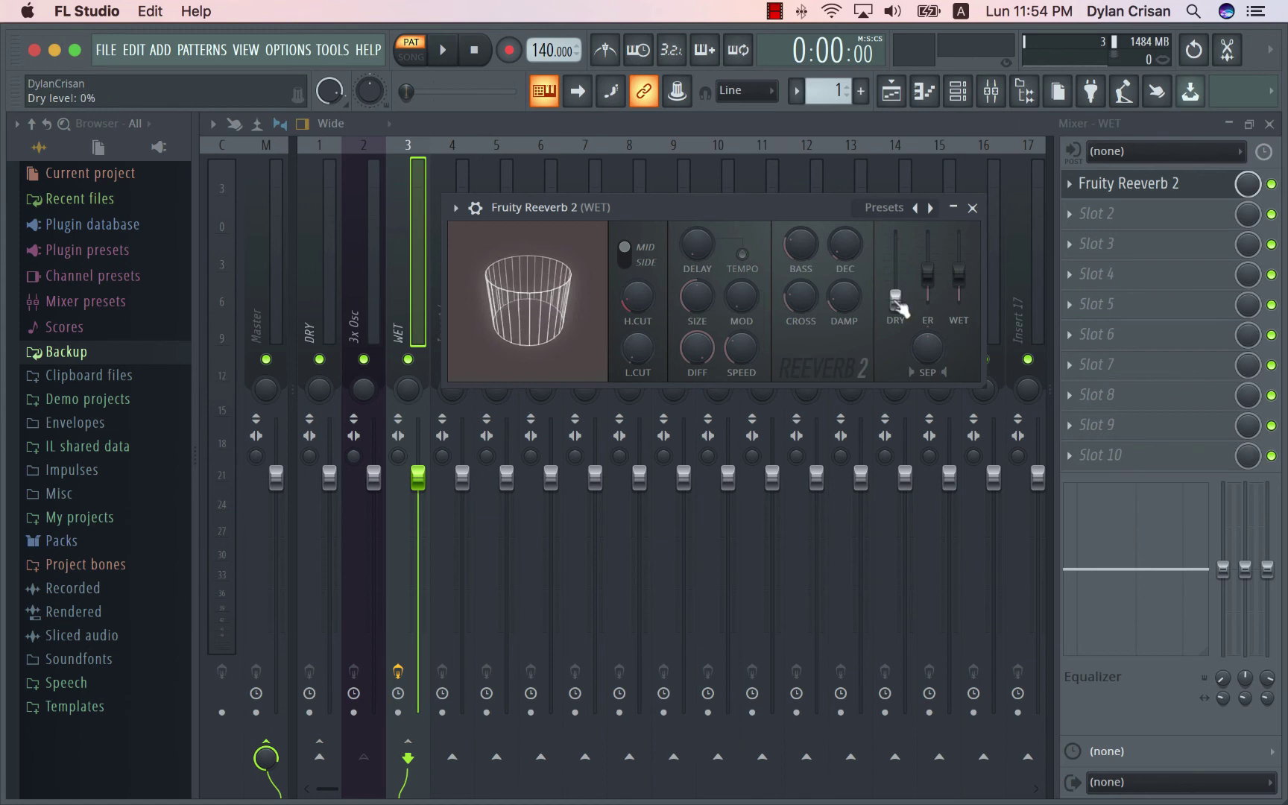
{"action": "right_click", "coordinate": [962, 276]}
{"action": "left_click", "coordinate": [1026, 564]}
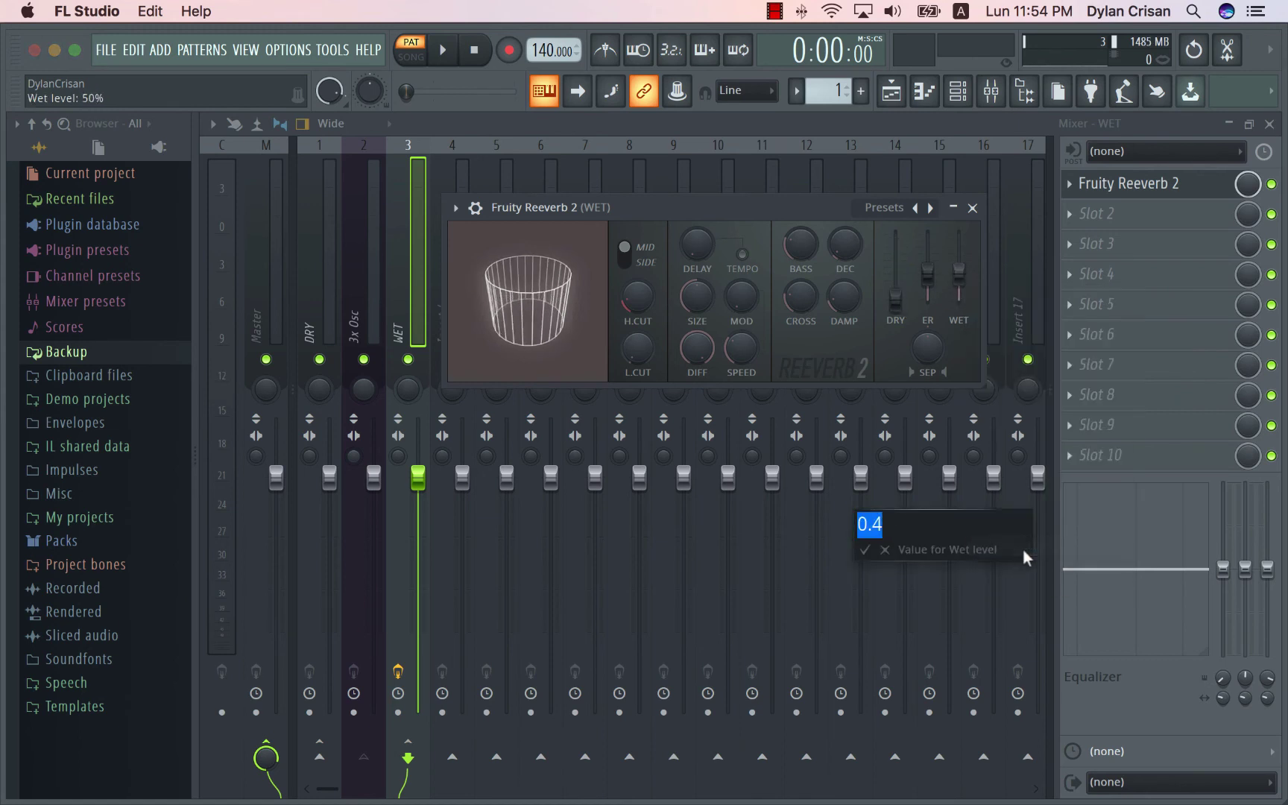
{"action": "type", "text": "100"}
{"action": "key", "text": "Return"}
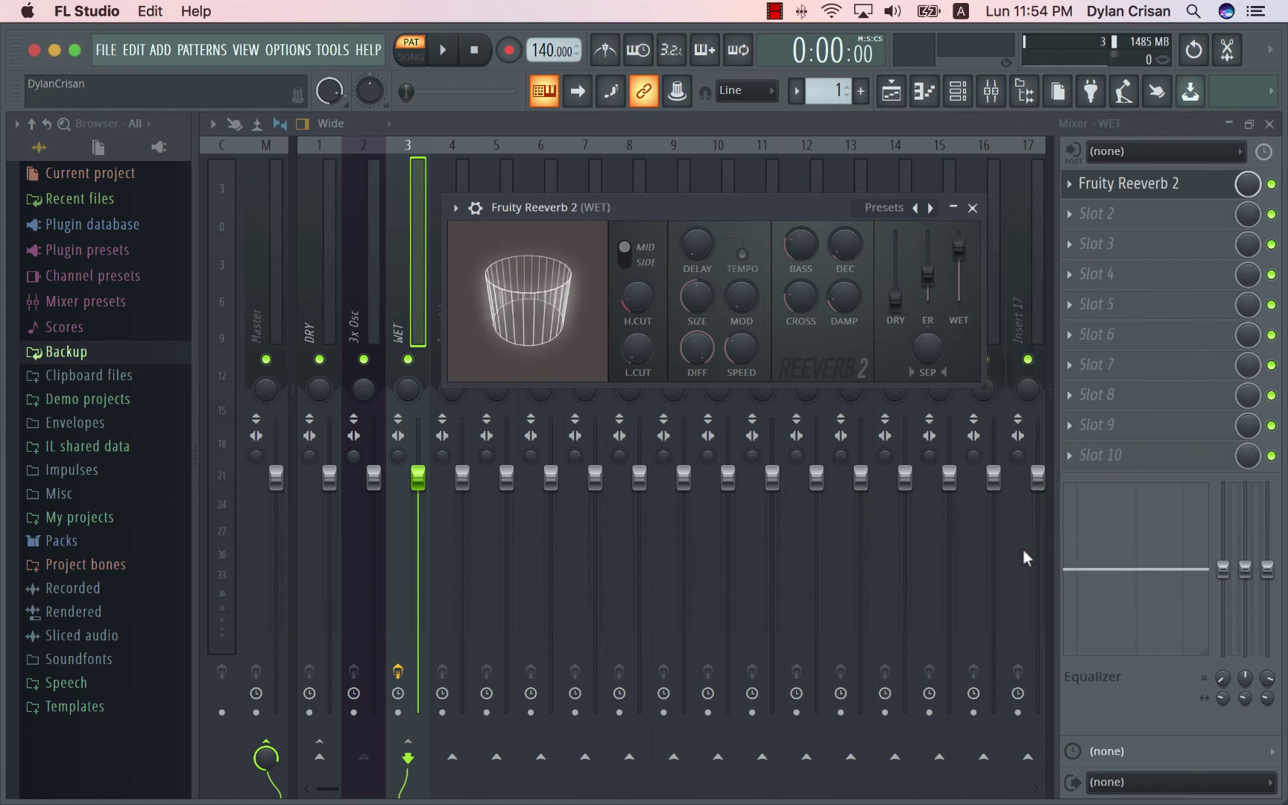
{"action": "left_click", "coordinate": [972, 208]}
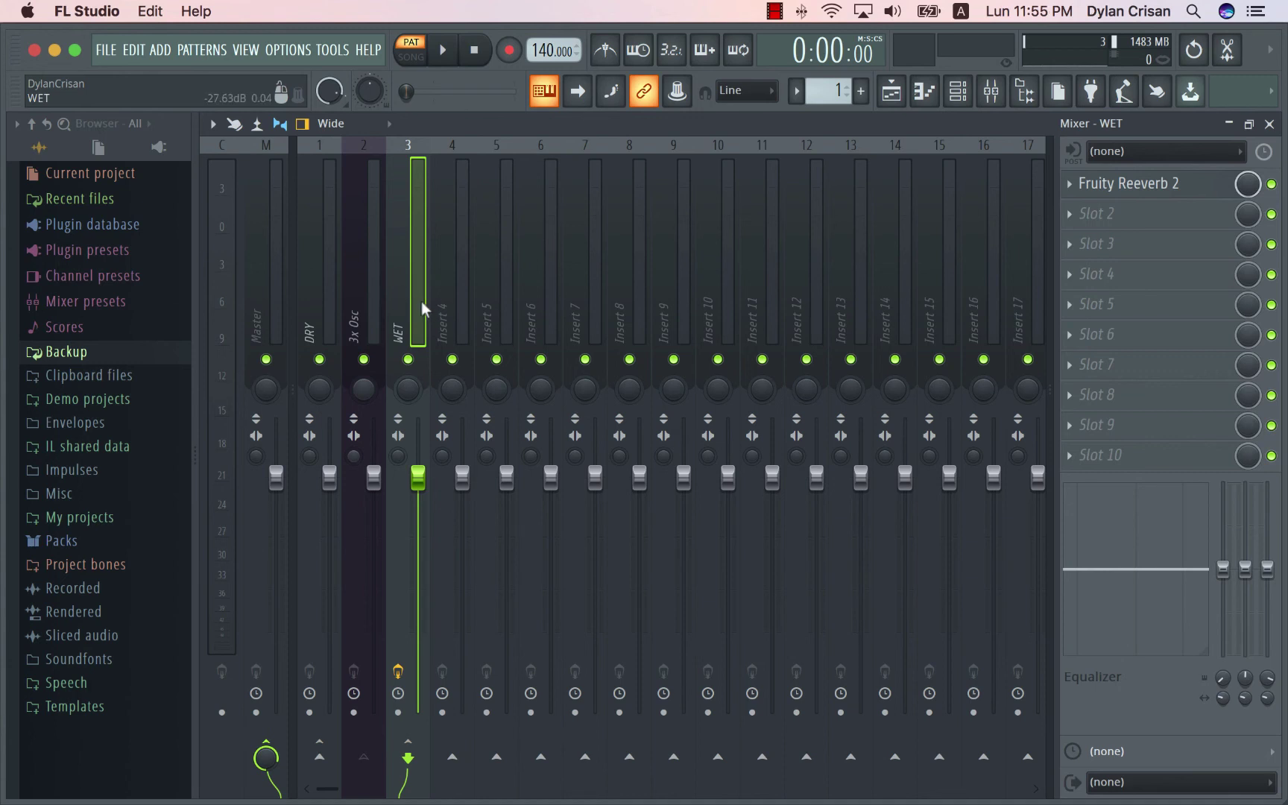
Step: Select the 3x Osc channel, play a test note and check the signal on the DRY, 3x Osc and WET mixer tracks
{"action": "left_click", "coordinate": [324, 302]}
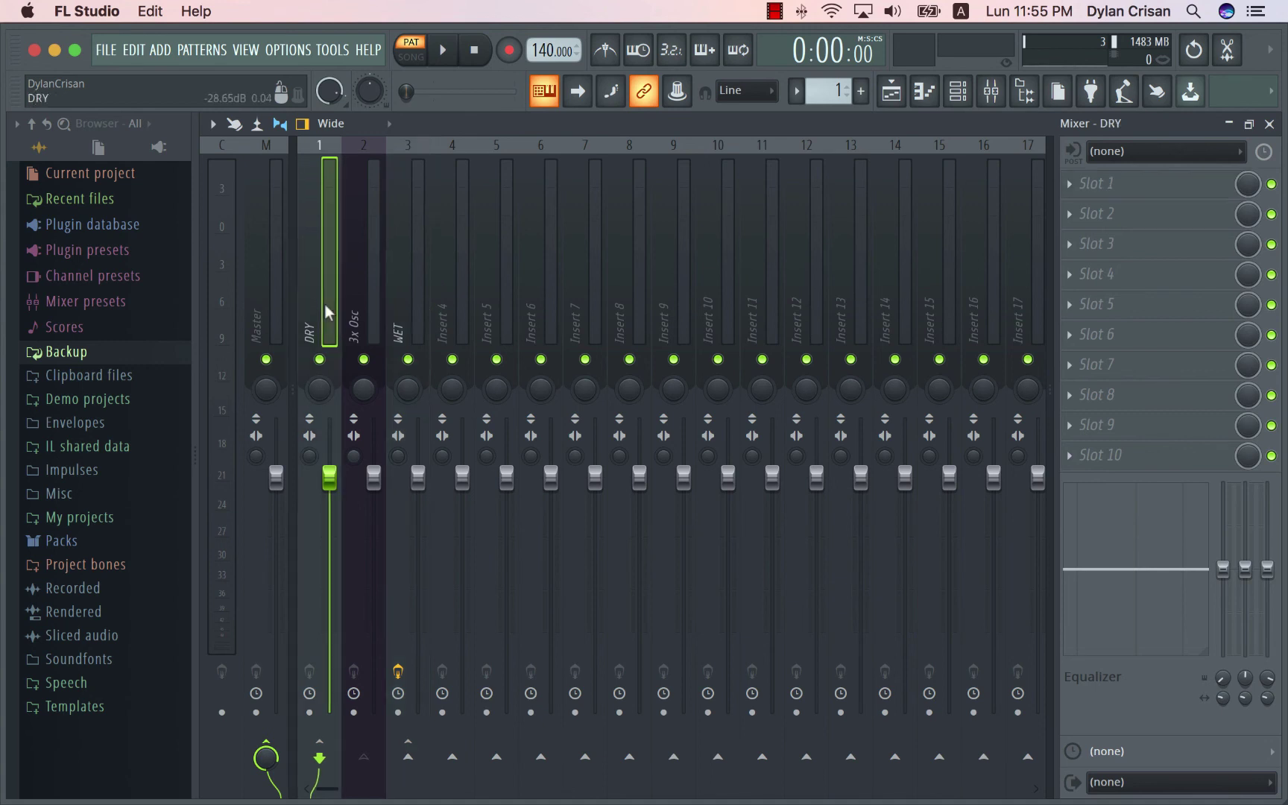
{"action": "left_click", "coordinate": [369, 305]}
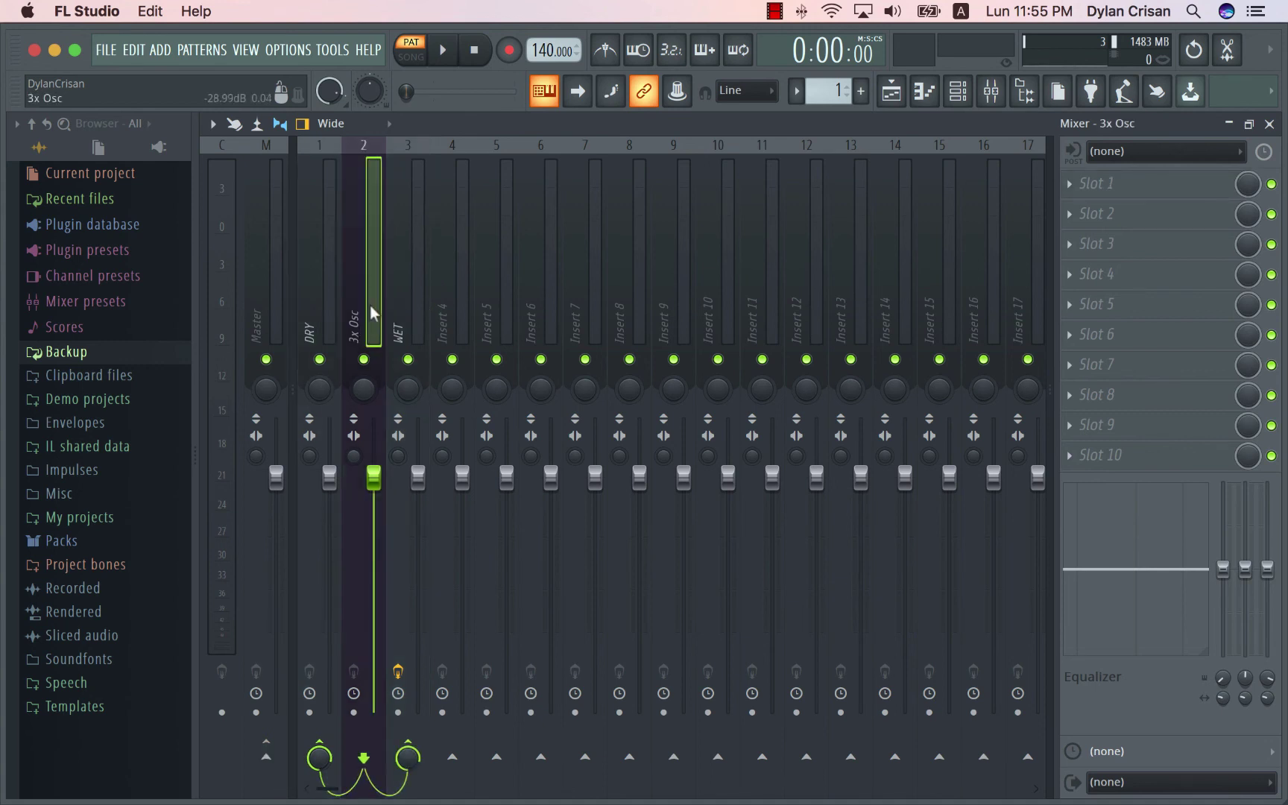
{"action": "key", "text": "F9"}
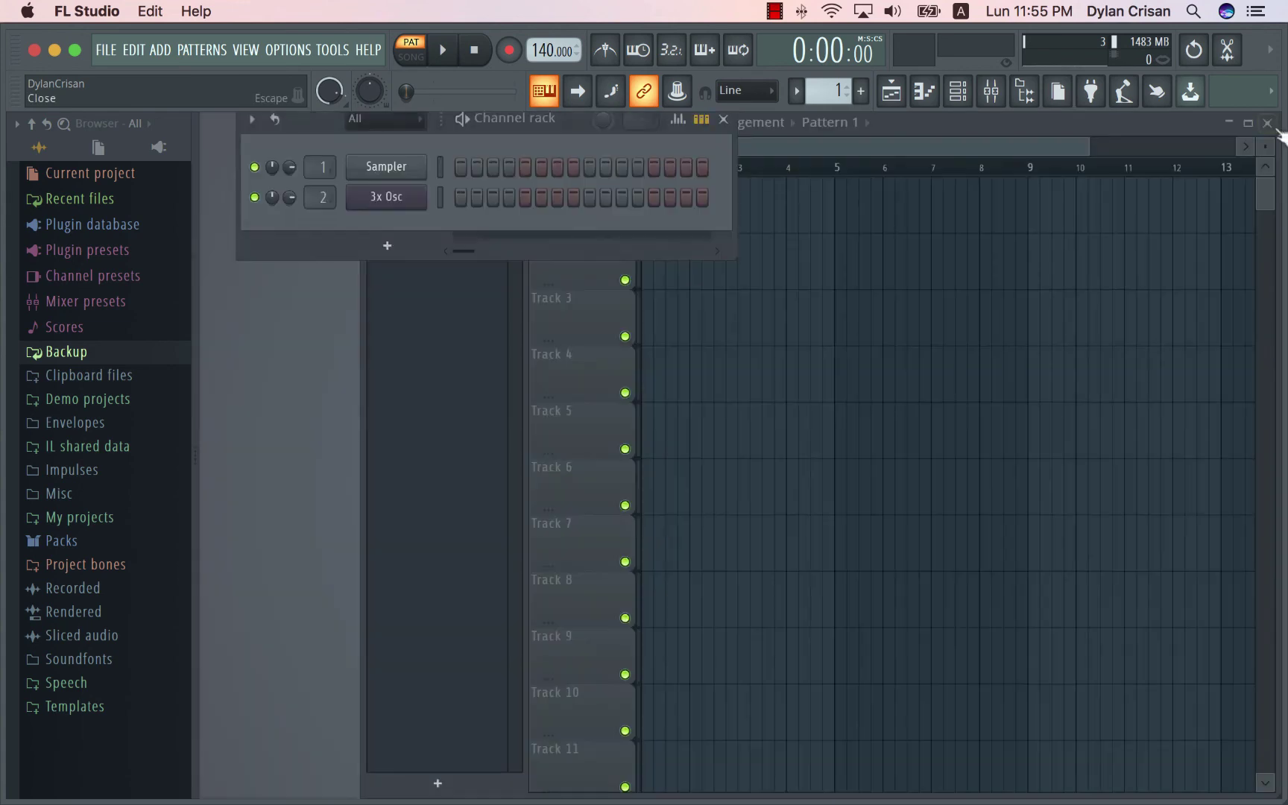
{"action": "left_click", "coordinate": [440, 197]}
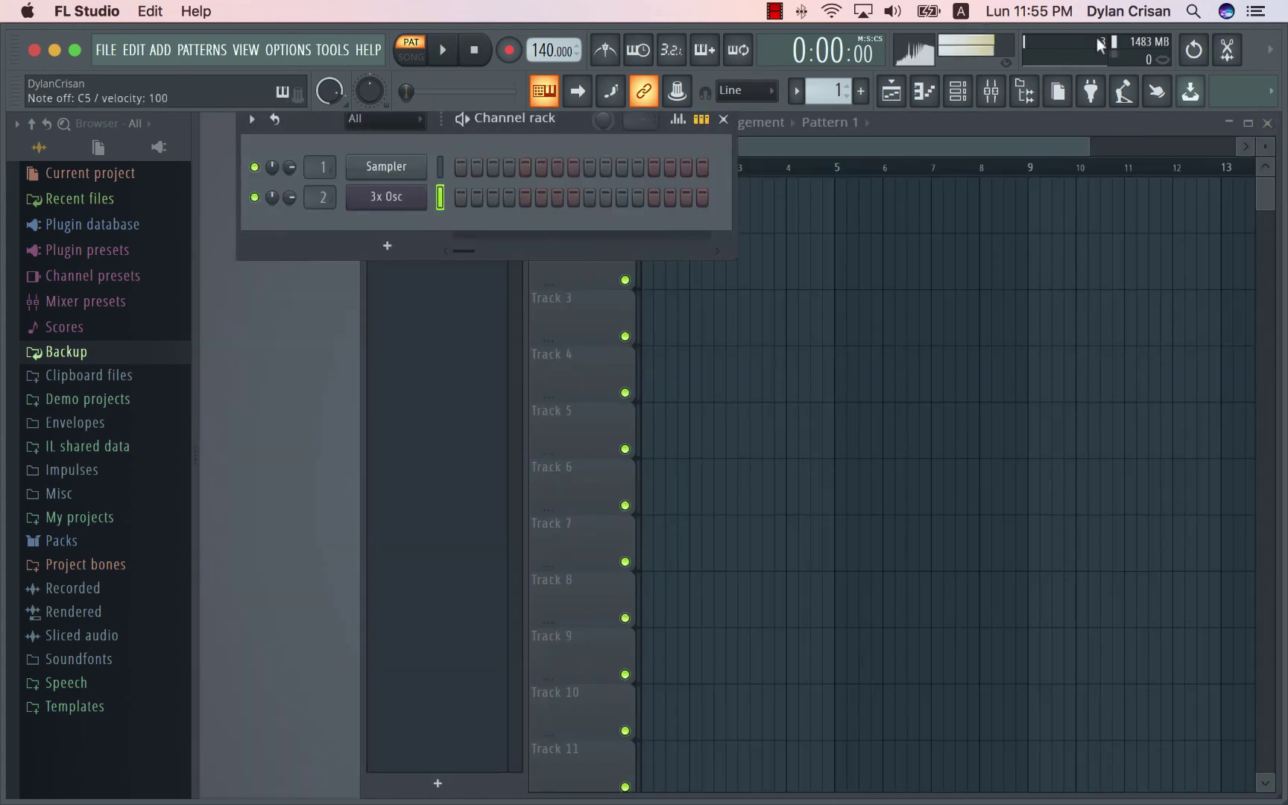
{"action": "left_click", "coordinate": [990, 91]}
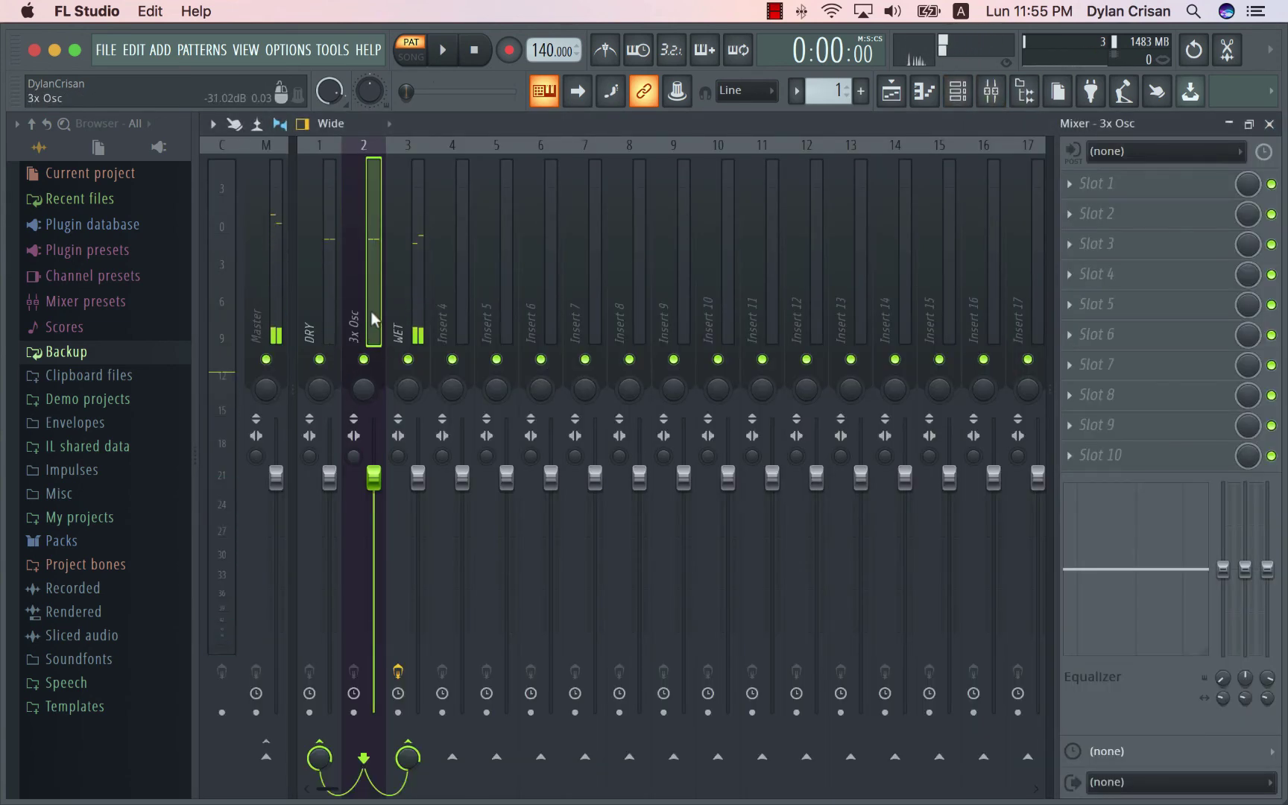
{"action": "left_click", "coordinate": [325, 265]}
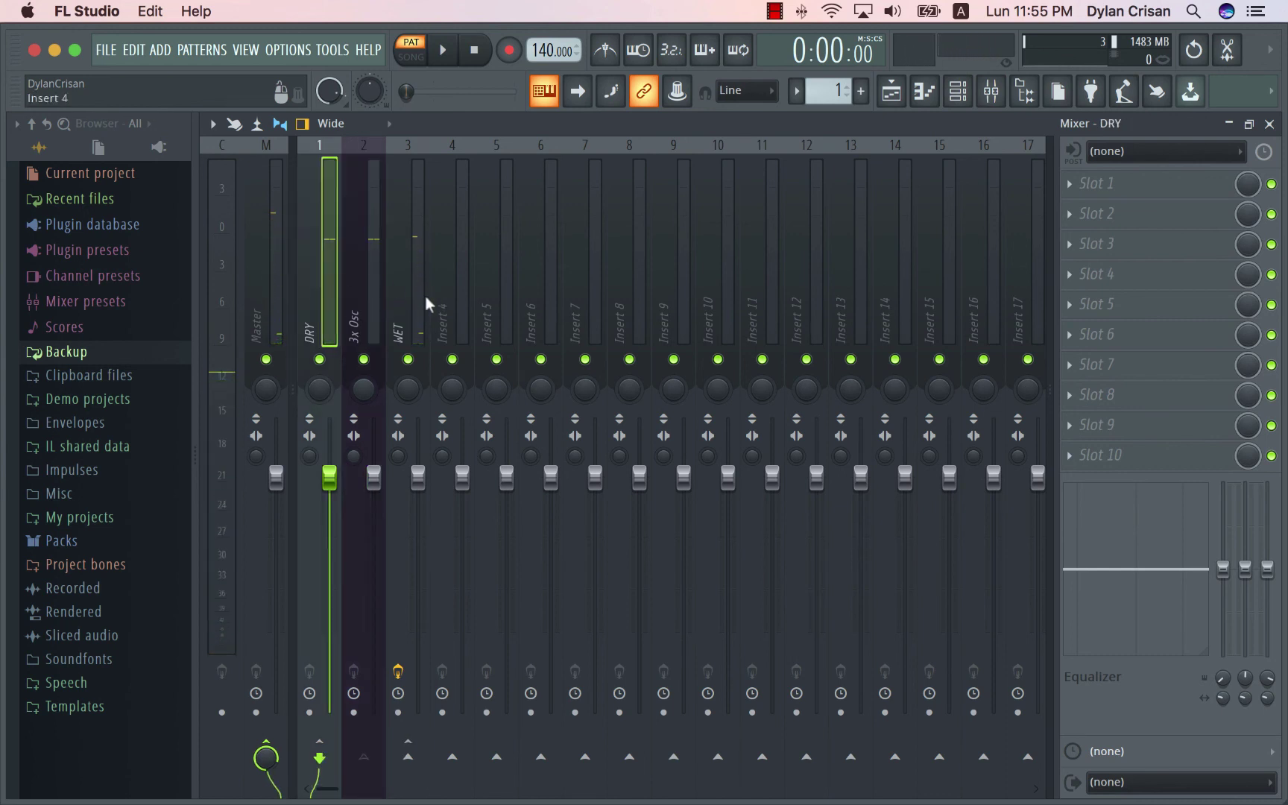
Step: With the 3x Osc track selected, mute and unmute WET, and likewise DRY, while playing test notes to hear each signal alone
{"action": "left_click", "coordinate": [417, 293]}
{"action": "left_click", "coordinate": [366, 288]}
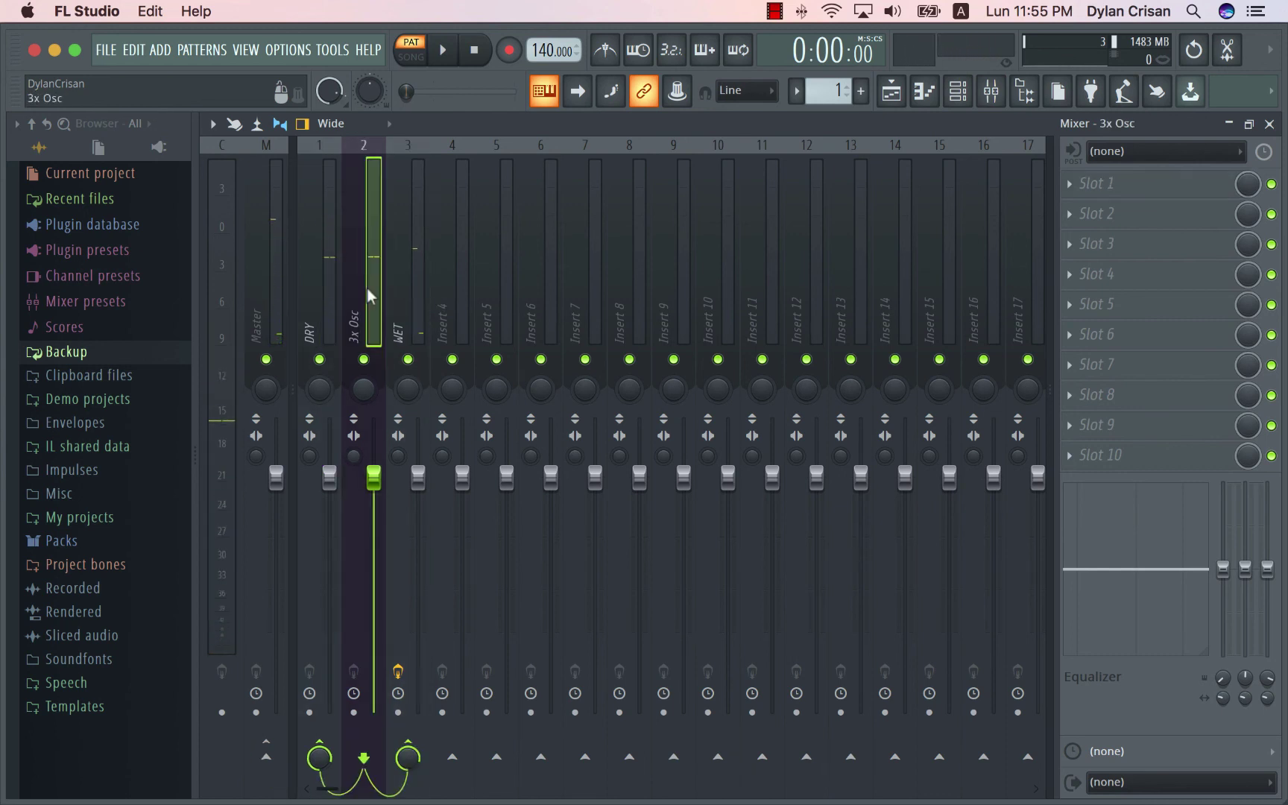
{"action": "left_click", "coordinate": [407, 359]}
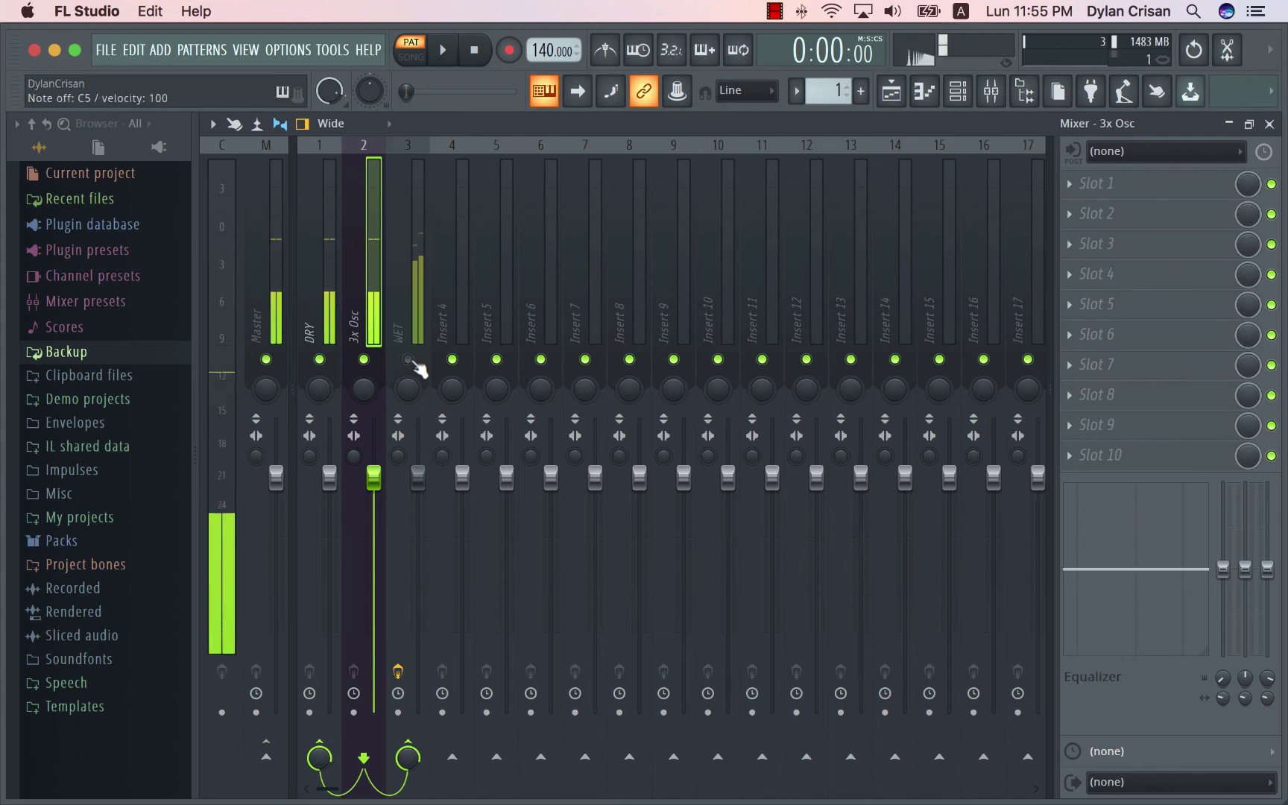
{"action": "left_click", "coordinate": [408, 359]}
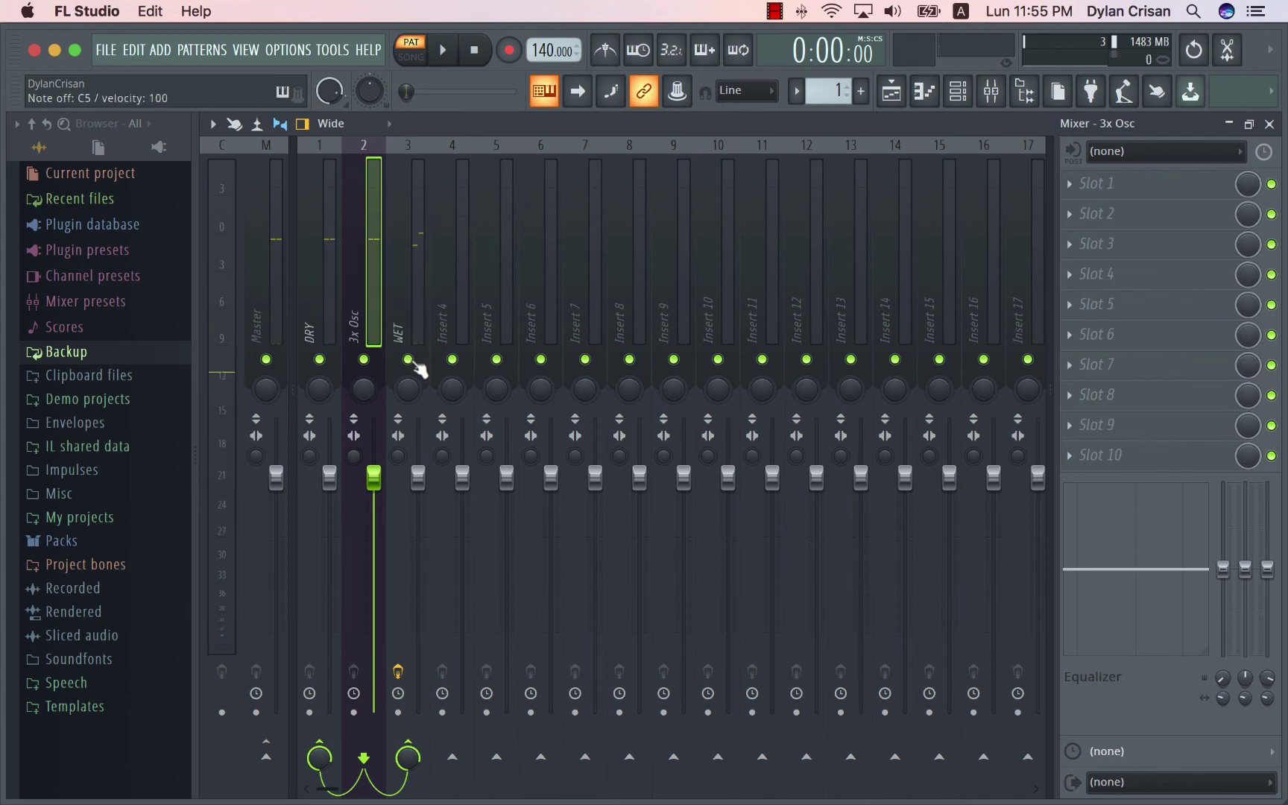
{"action": "left_click", "coordinate": [320, 360]}
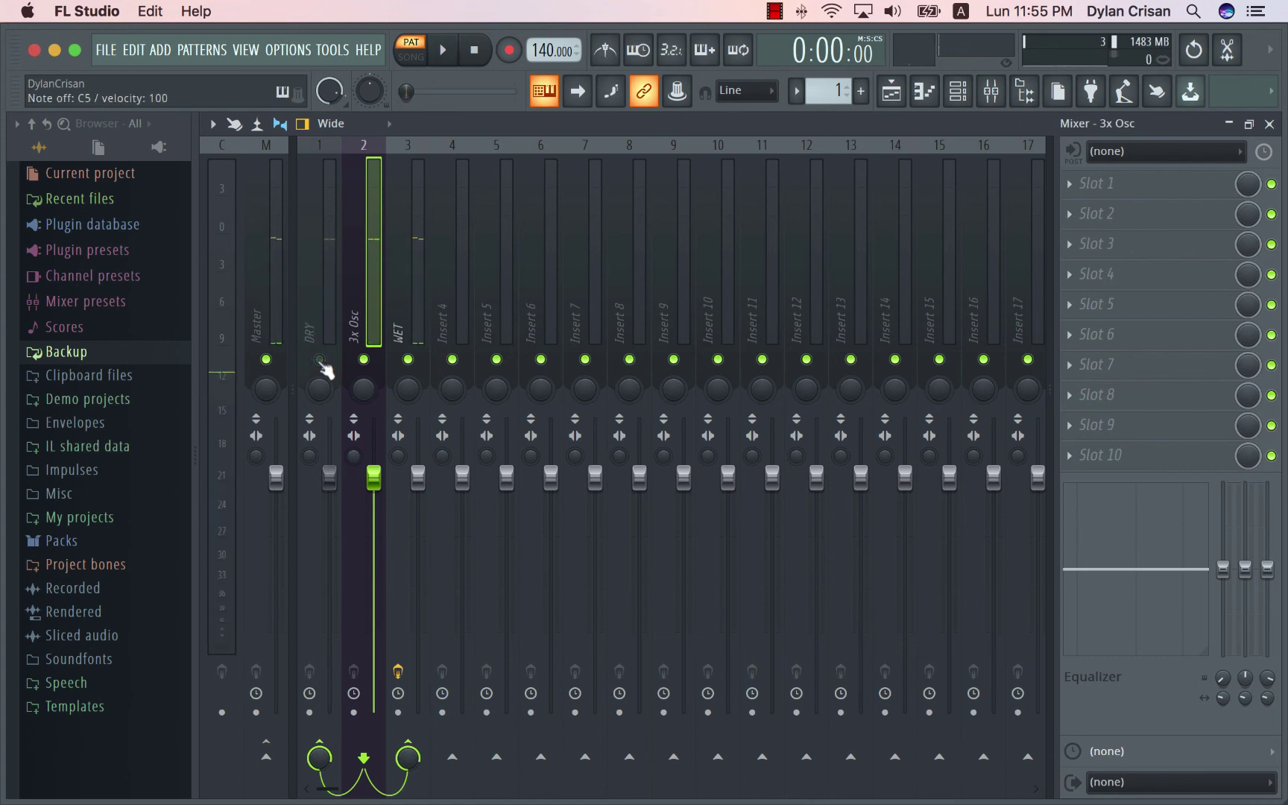
{"action": "left_click", "coordinate": [319, 359]}
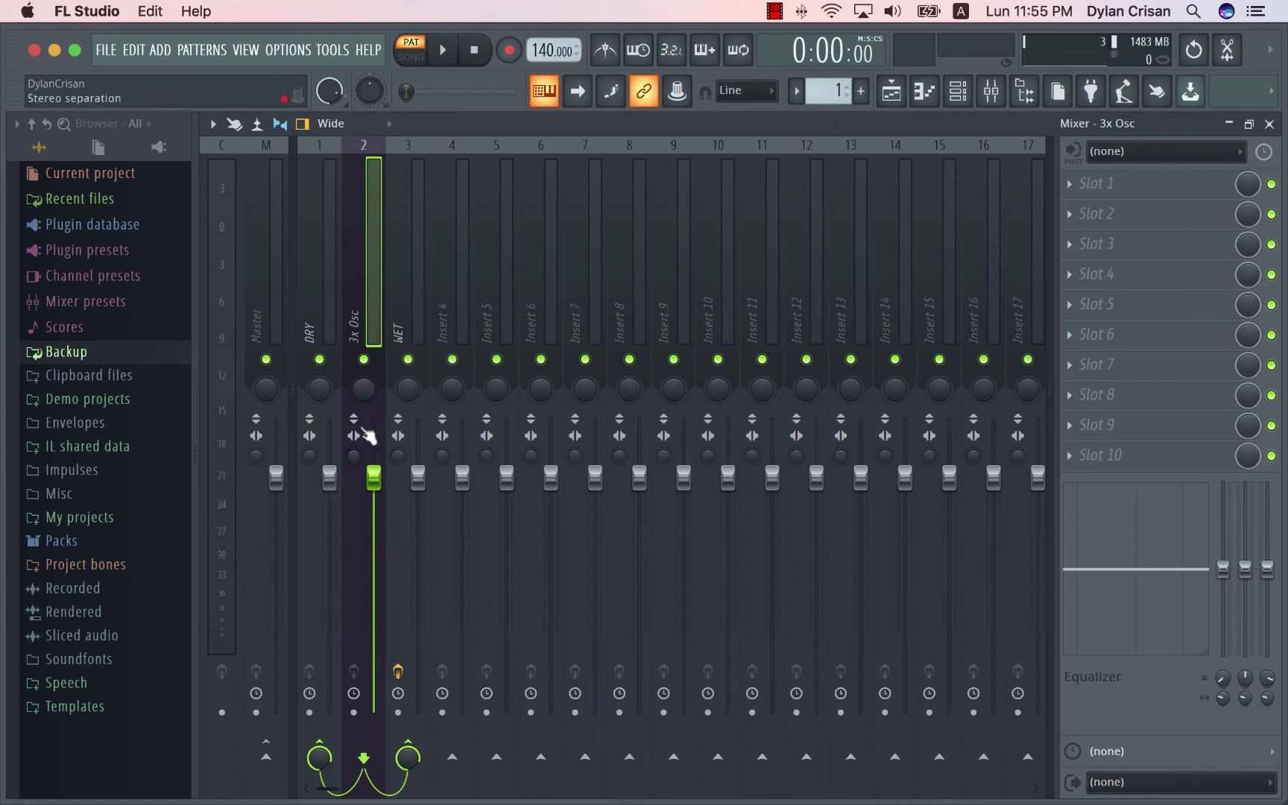
Step: Try lowering the DRY track's volume to about 85% and reset its fader to the default level
{"action": "left_click", "coordinate": [410, 300]}
{"action": "left_click", "coordinate": [374, 292]}
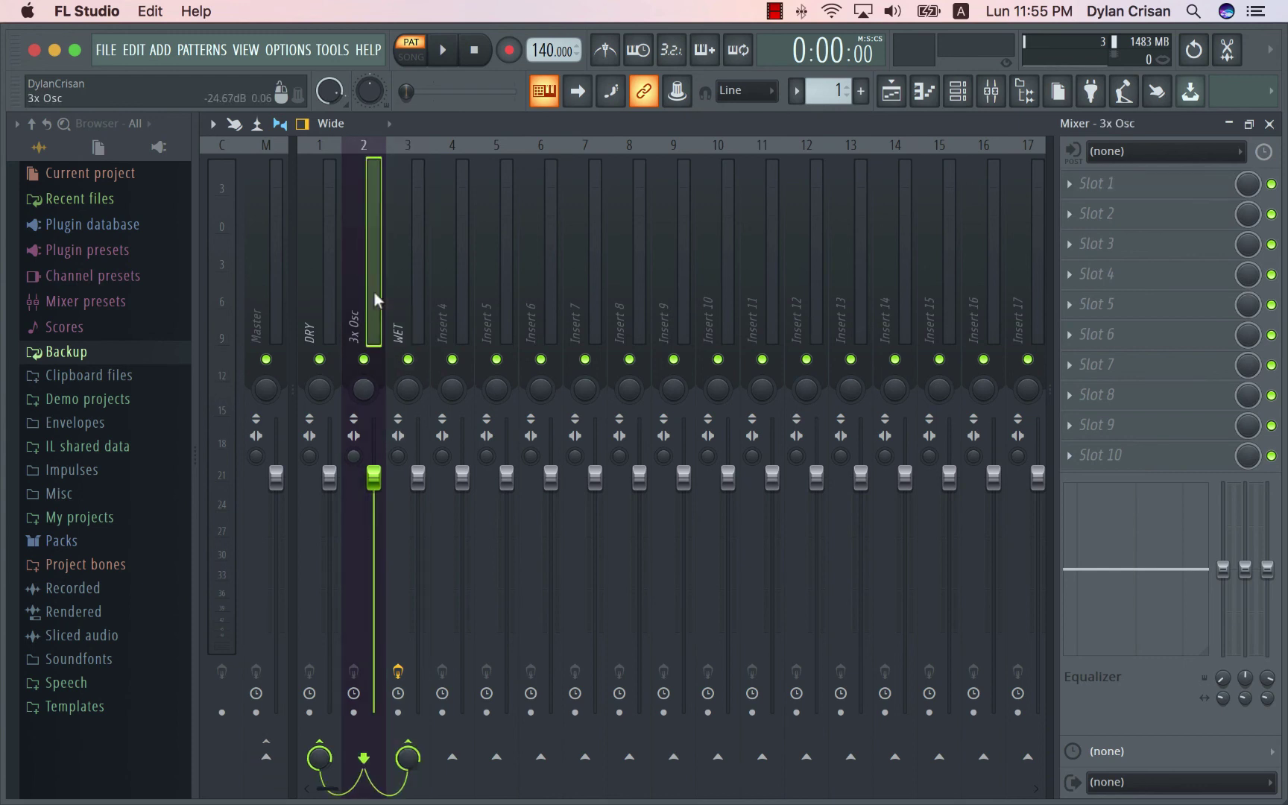
{"action": "left_click", "coordinate": [331, 316]}
{"action": "left_click", "coordinate": [360, 315]}
{"action": "left_click", "coordinate": [321, 301]}
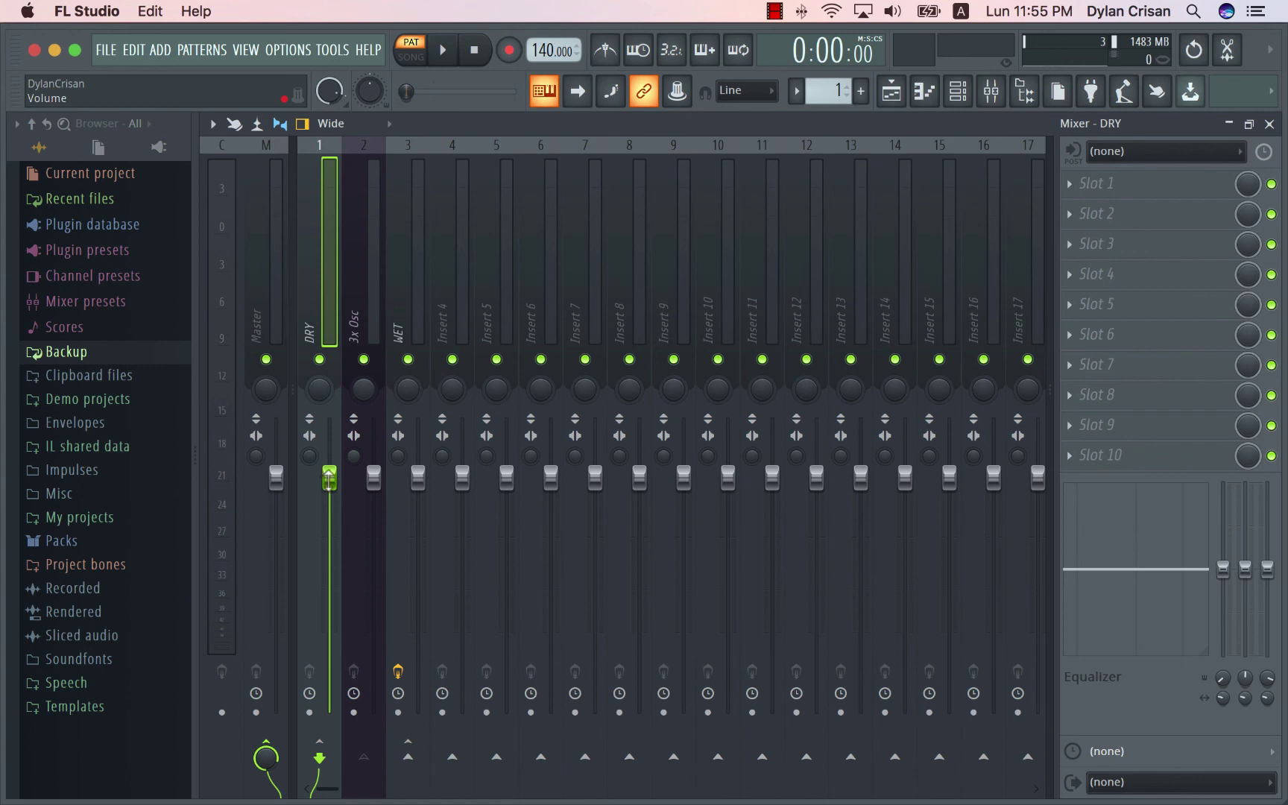
{"action": "left_click_drag", "start_coordinate": [328, 476], "coordinate": [328, 512]}
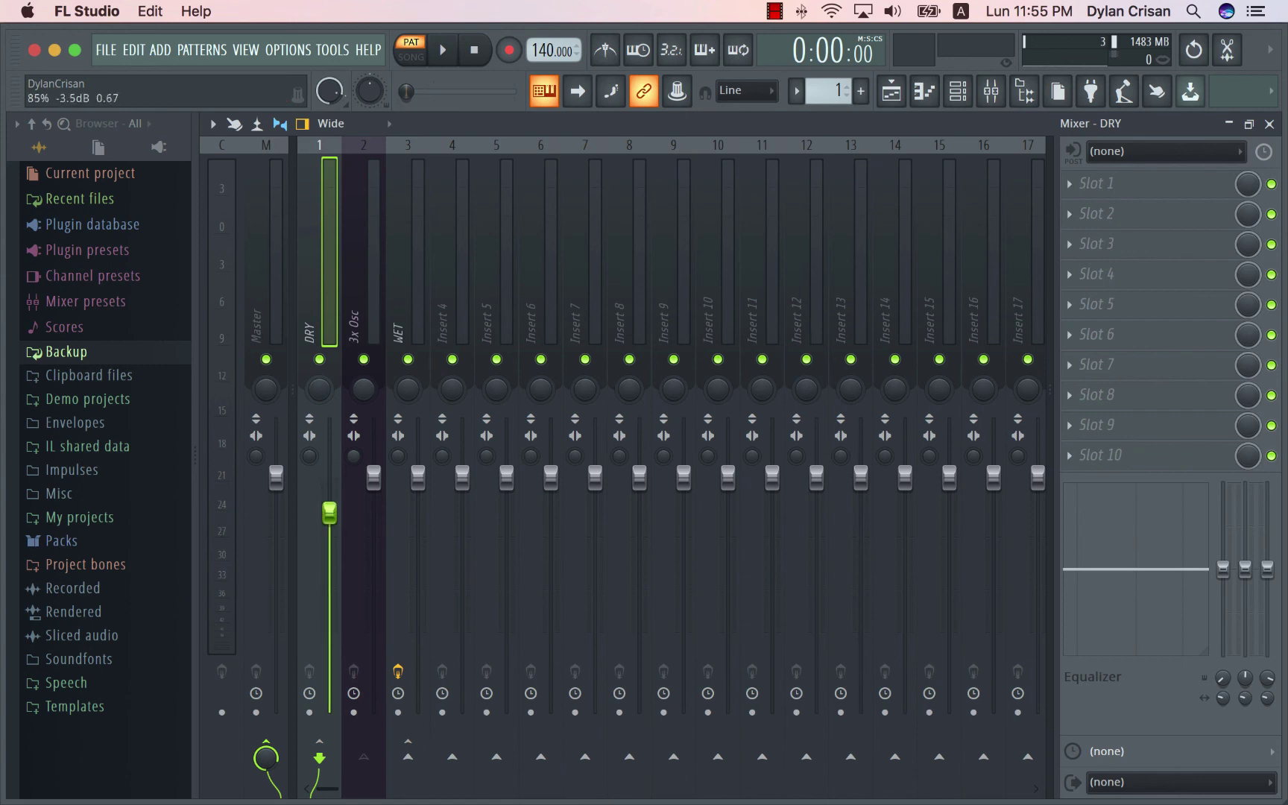
{"action": "left_click", "coordinate": [358, 345]}
{"action": "mouse_move", "coordinate": [329, 523]}
{"action": "left_mouse_down"}
{"action": "mouse_move", "coordinate": [328, 579]}
{"action": "mouse_move", "coordinate": [328, 484]}
{"action": "mouse_move", "coordinate": [329, 518]}
{"action": "left_mouse_up"}
{"action": "right_click", "coordinate": [330, 517]}
{"action": "left_click", "coordinate": [357, 509]}
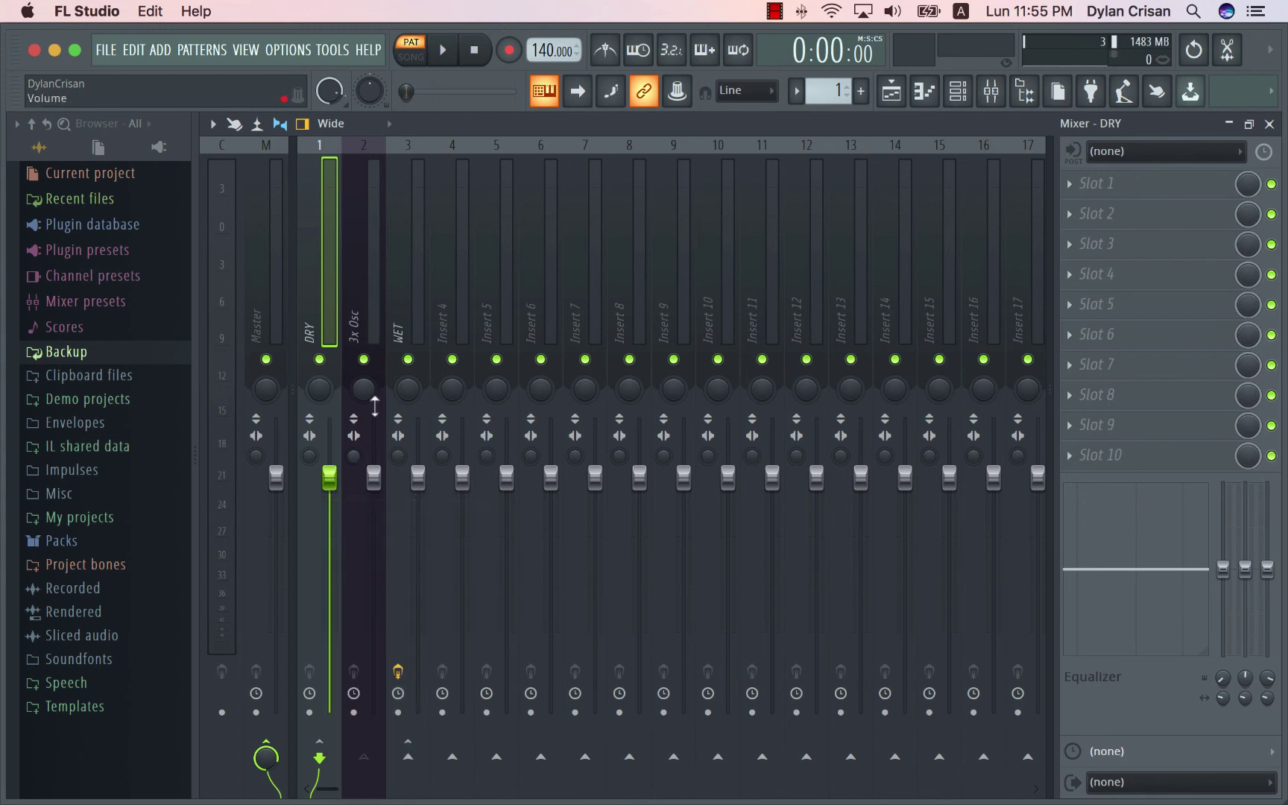
Step: Lower the WET track's volume and compare the test note's signal across the DRY, 3x Osc and WET tracks
{"action": "left_click", "coordinate": [373, 298]}
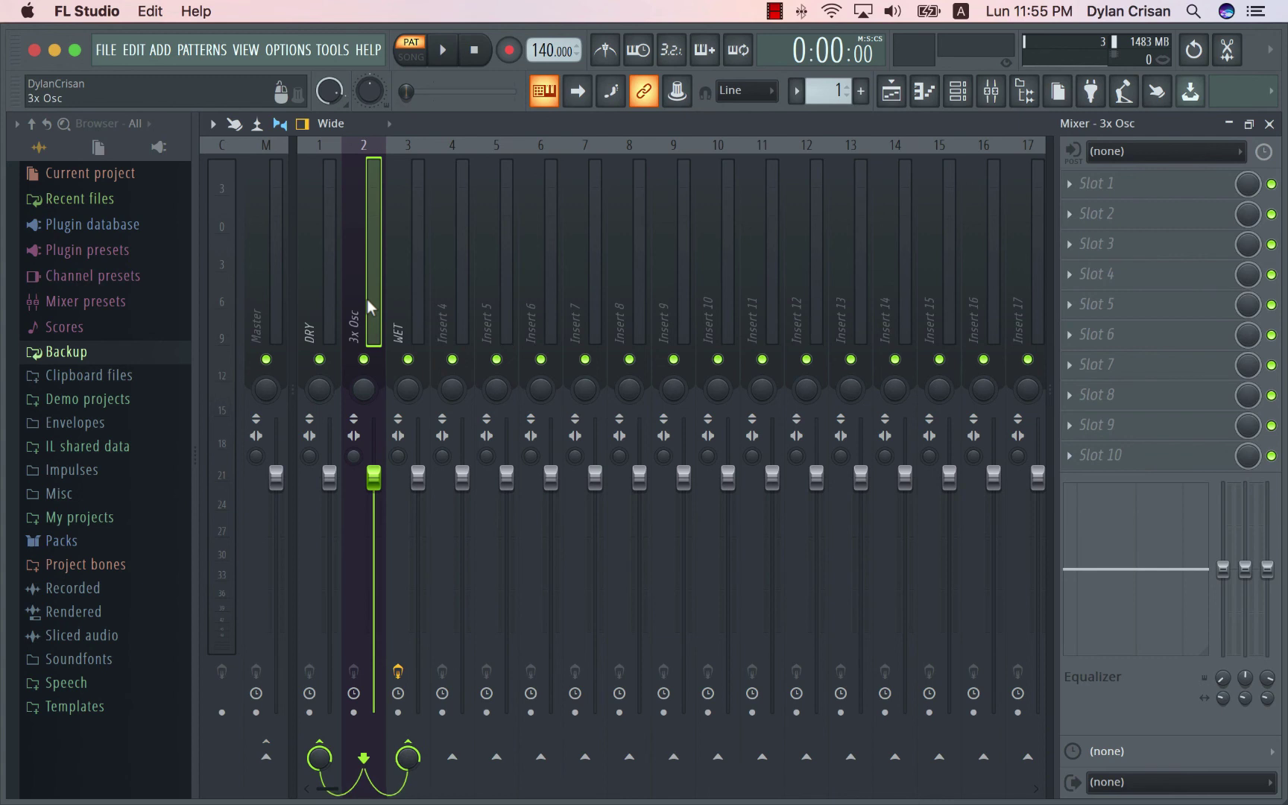
{"action": "left_click", "coordinate": [416, 297]}
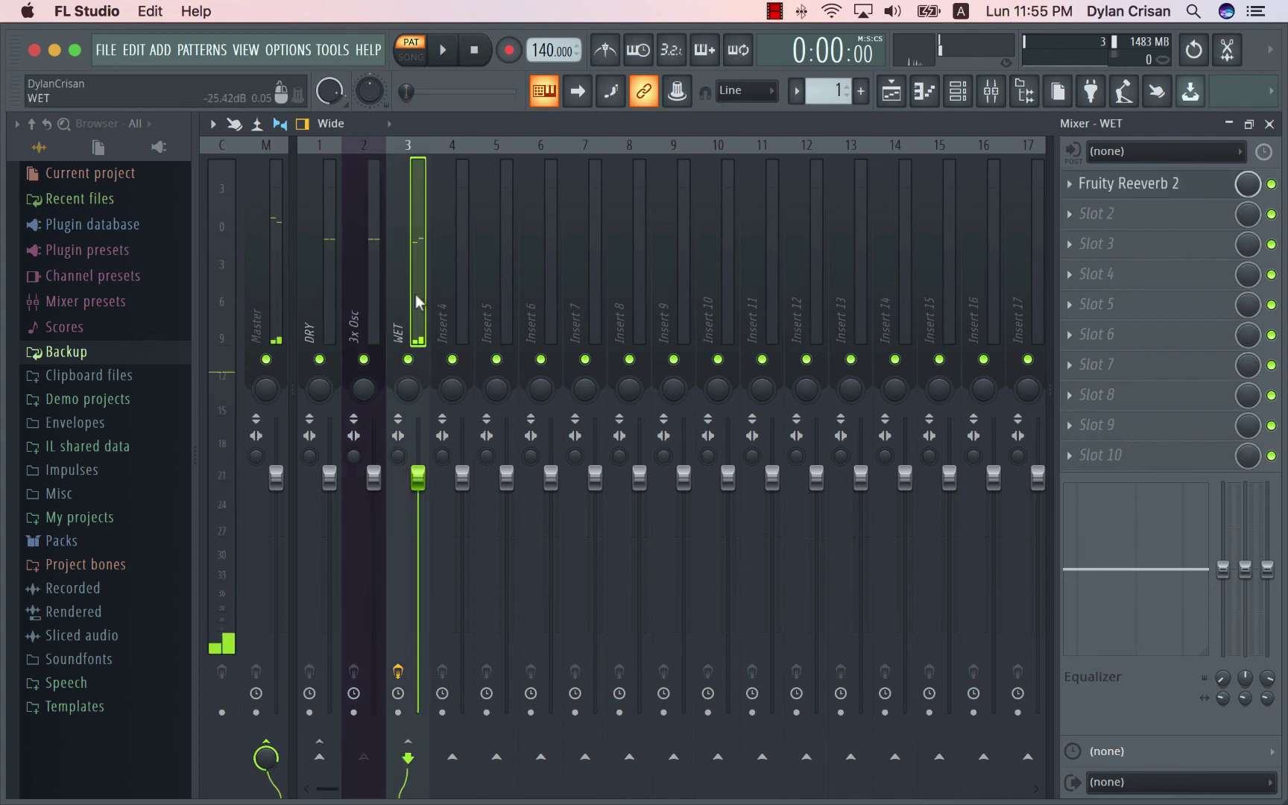
{"action": "left_click", "coordinate": [374, 311]}
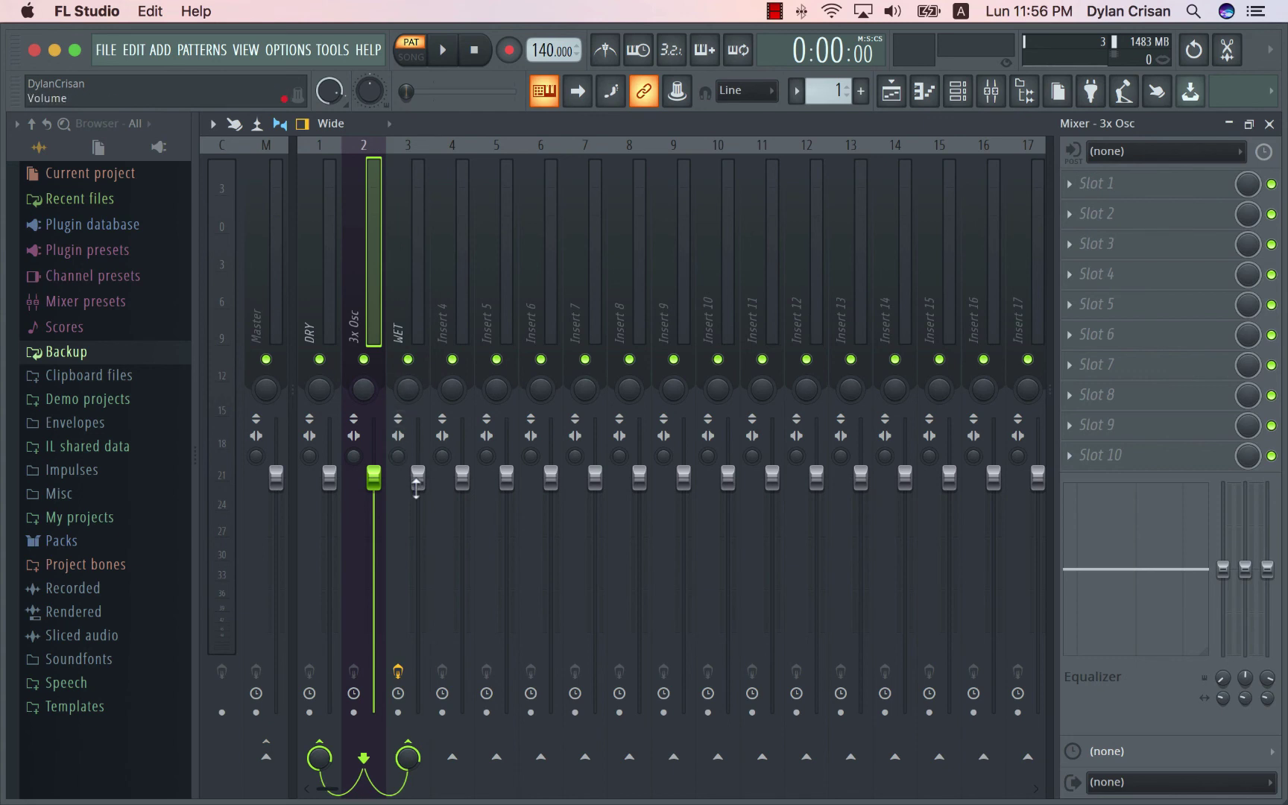
{"action": "left_click_drag", "start_coordinate": [418, 477], "coordinate": [418, 485]}
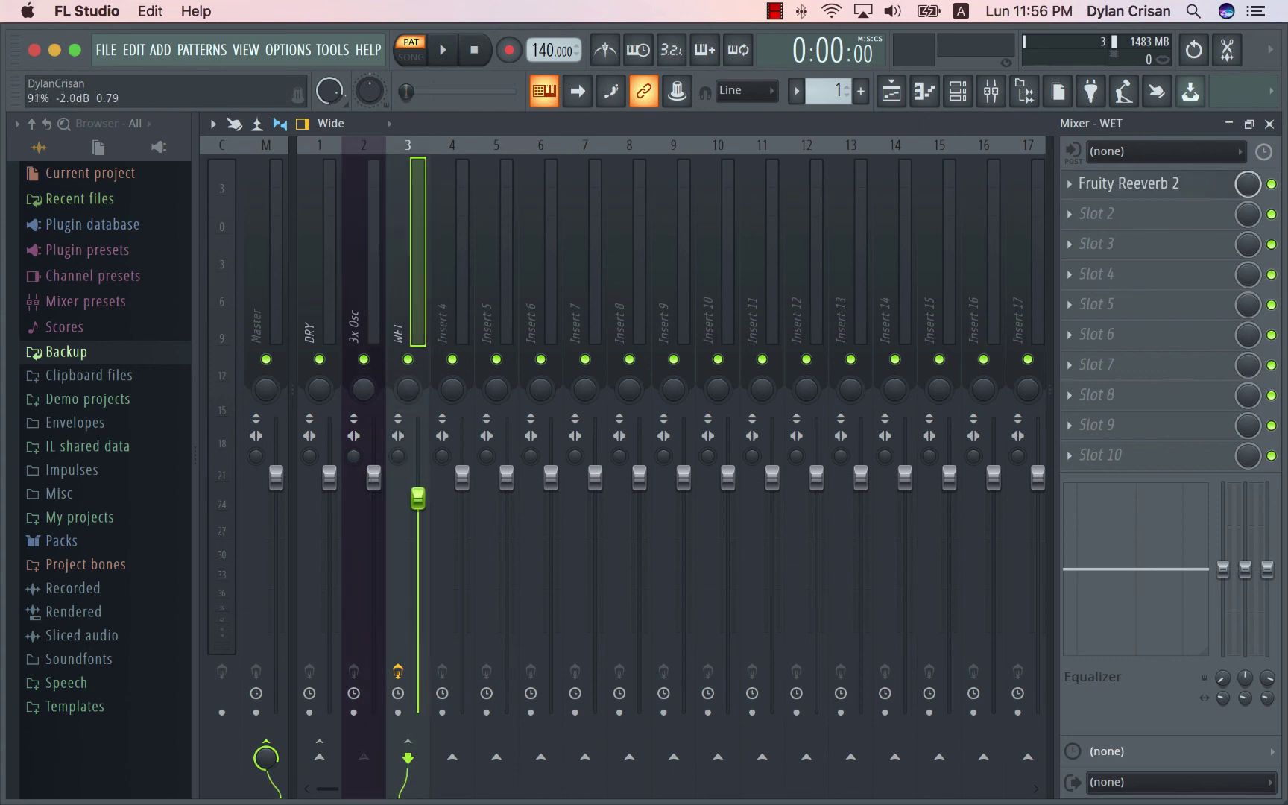
{"action": "mouse_move", "coordinate": [419, 543]}
{"action": "left_mouse_down"}
{"action": "mouse_move", "coordinate": [418, 612]}
{"action": "mouse_move", "coordinate": [418, 511]}
{"action": "mouse_move", "coordinate": [418, 530]}
{"action": "left_mouse_up"}
{"action": "left_click", "coordinate": [377, 261]}
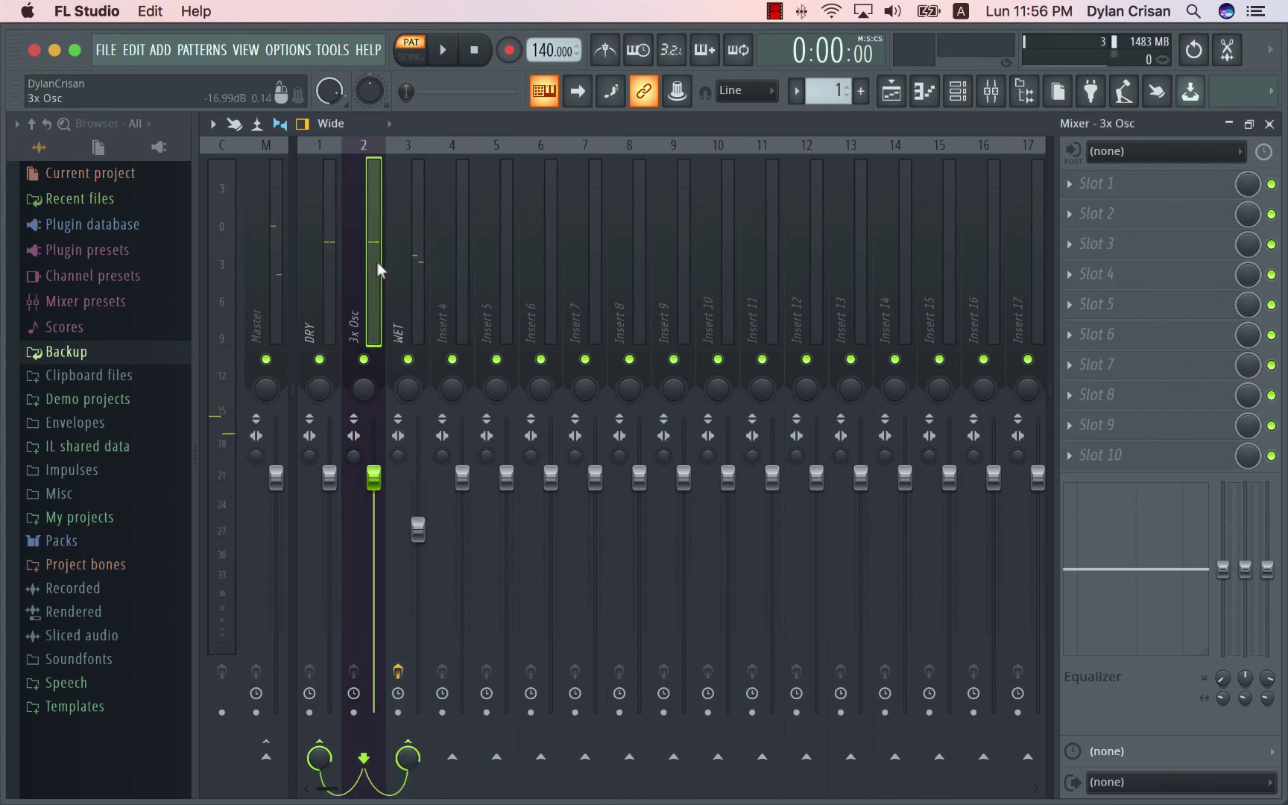
{"action": "left_click", "coordinate": [325, 268]}
{"action": "left_click", "coordinate": [396, 282]}
{"action": "left_click", "coordinate": [370, 275]}
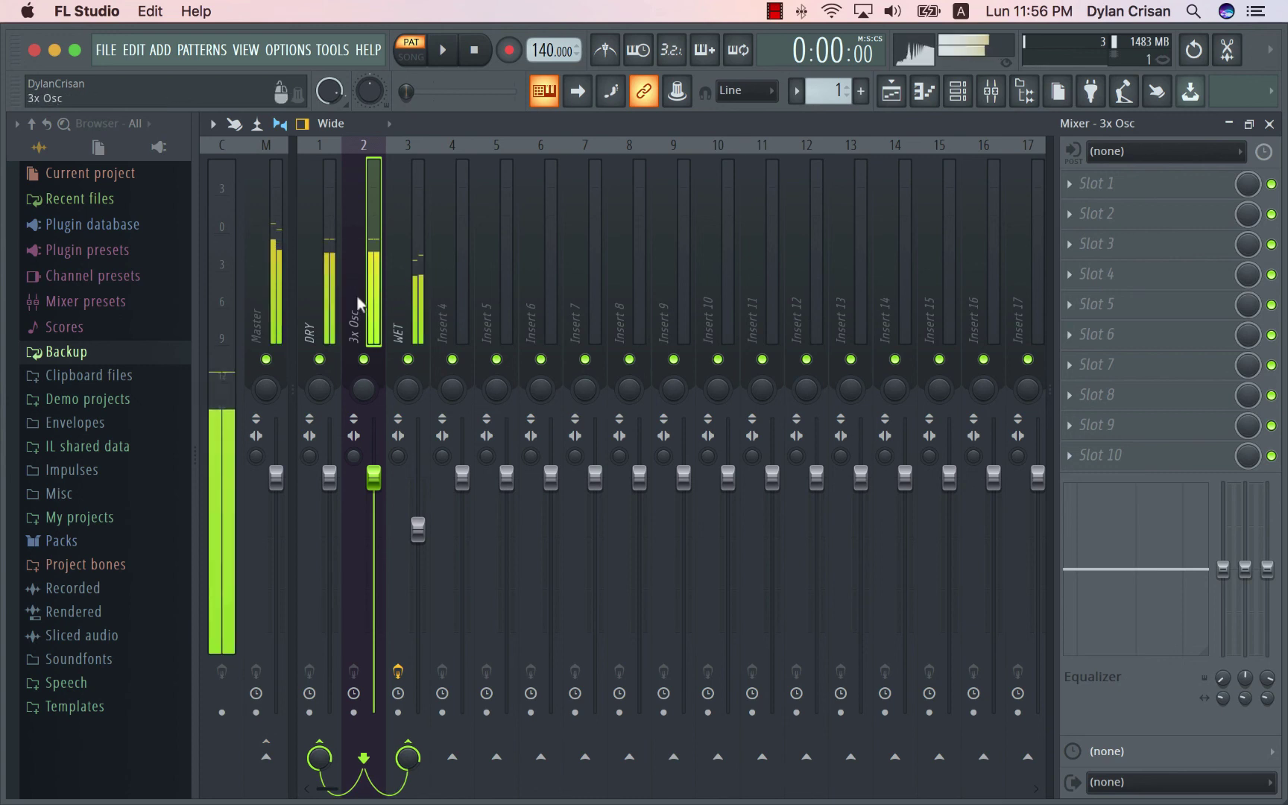
Step: Try an even lower WET track volume with the 3x Osc track selected, and reset the fader to 100%
{"action": "left_click_drag", "start_coordinate": [418, 529], "coordinate": [418, 563]}
{"action": "left_click", "coordinate": [366, 275]}
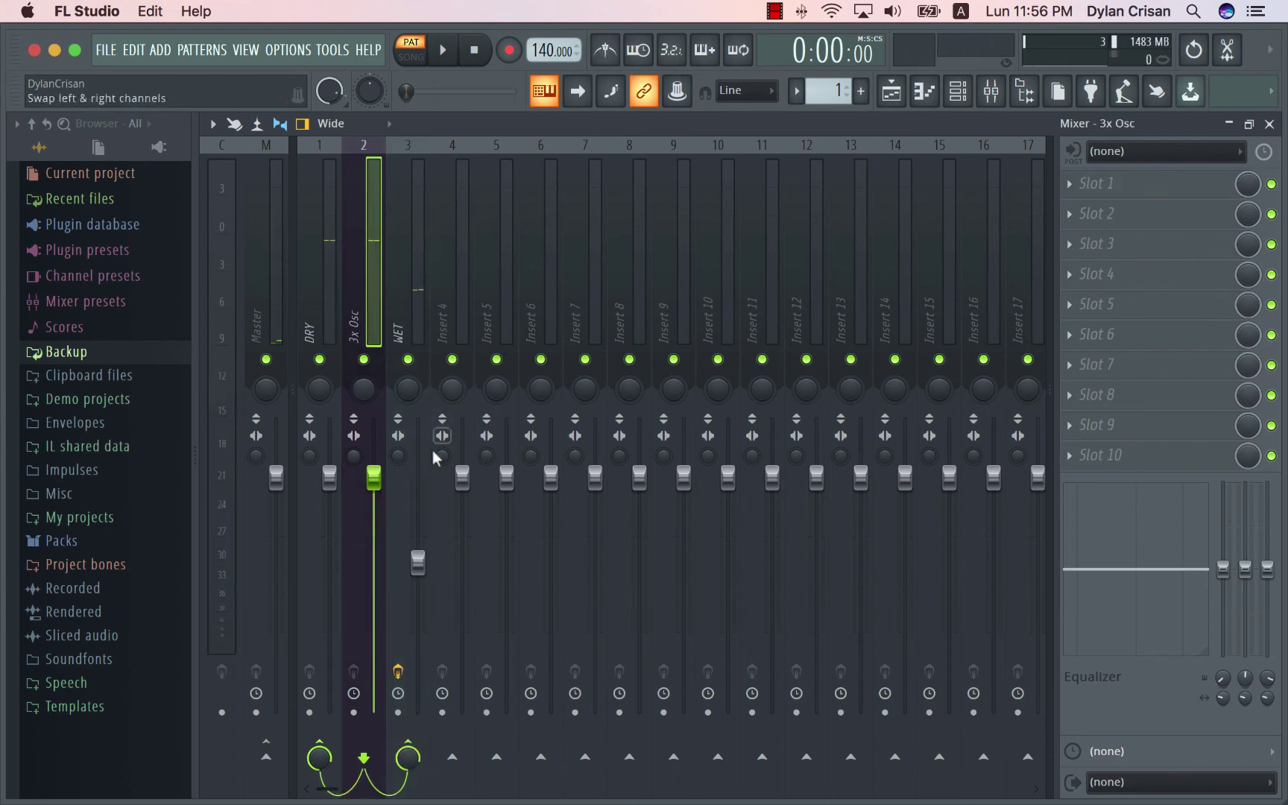
{"action": "right_click", "coordinate": [414, 555]}
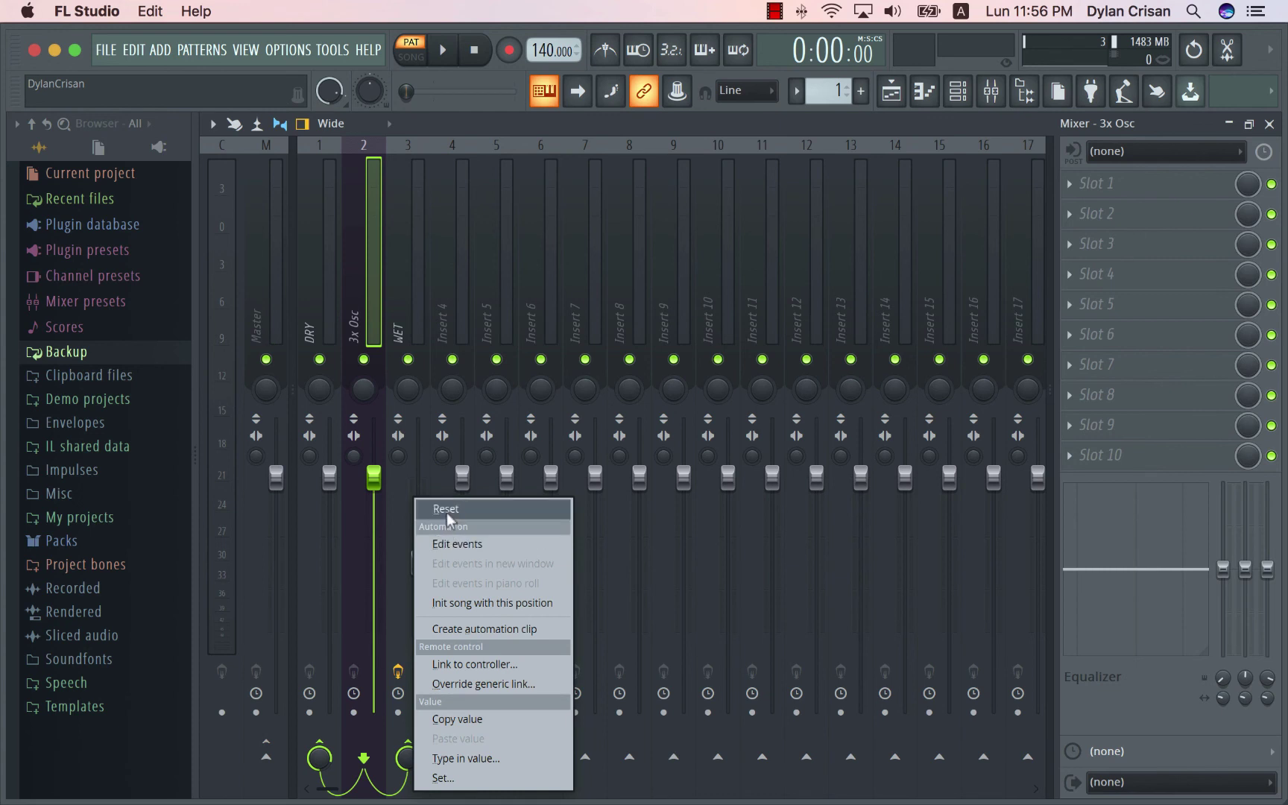
{"action": "left_click", "coordinate": [446, 511]}
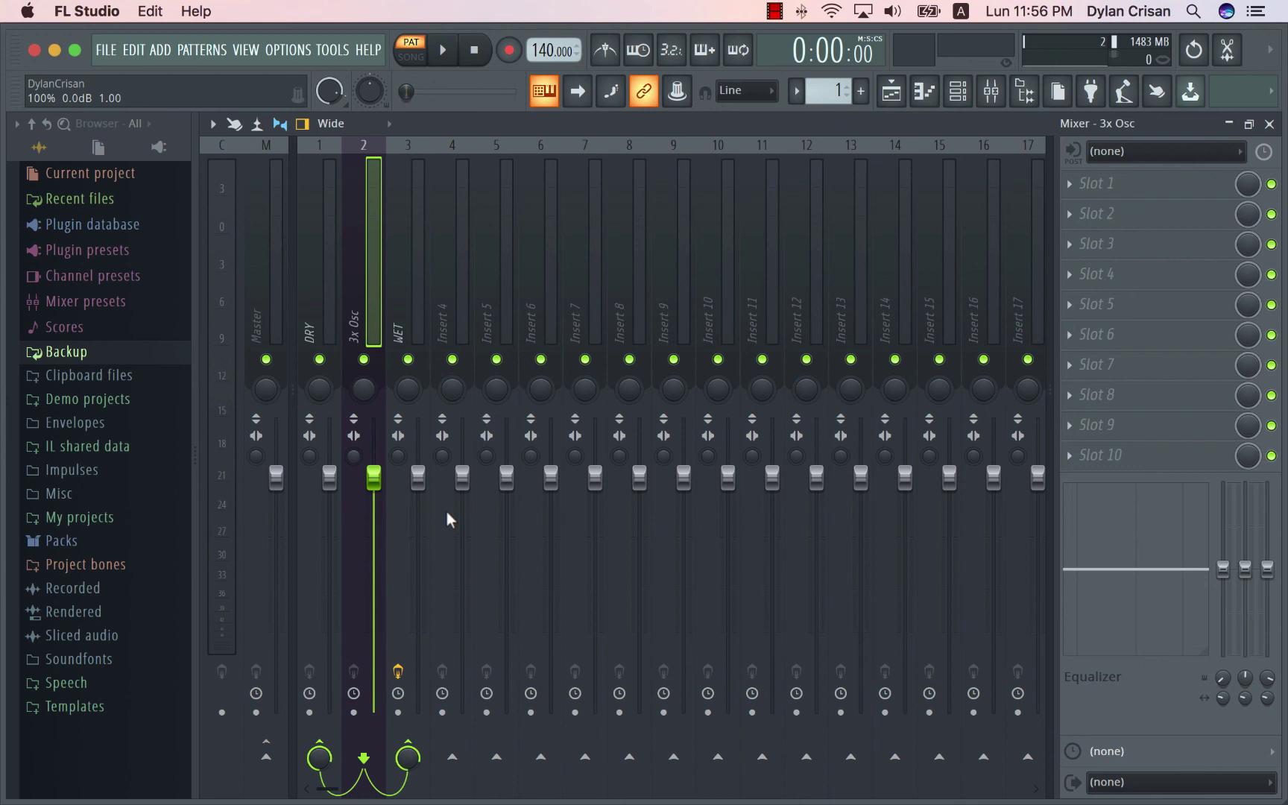
Step: Lower the WET track's volume far below the DRY track's level and reselect the 3x Osc track
{"action": "left_click", "coordinate": [417, 299]}
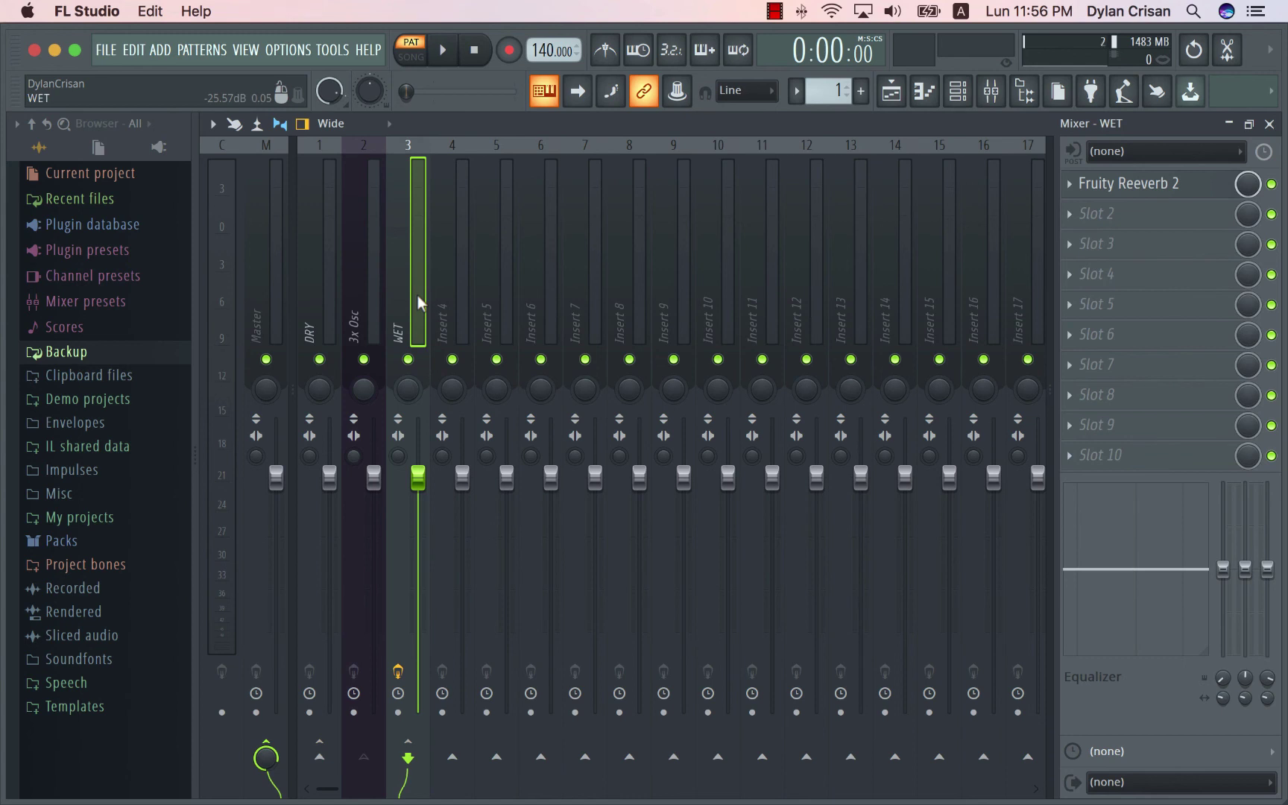
{"action": "left_click", "coordinate": [360, 292]}
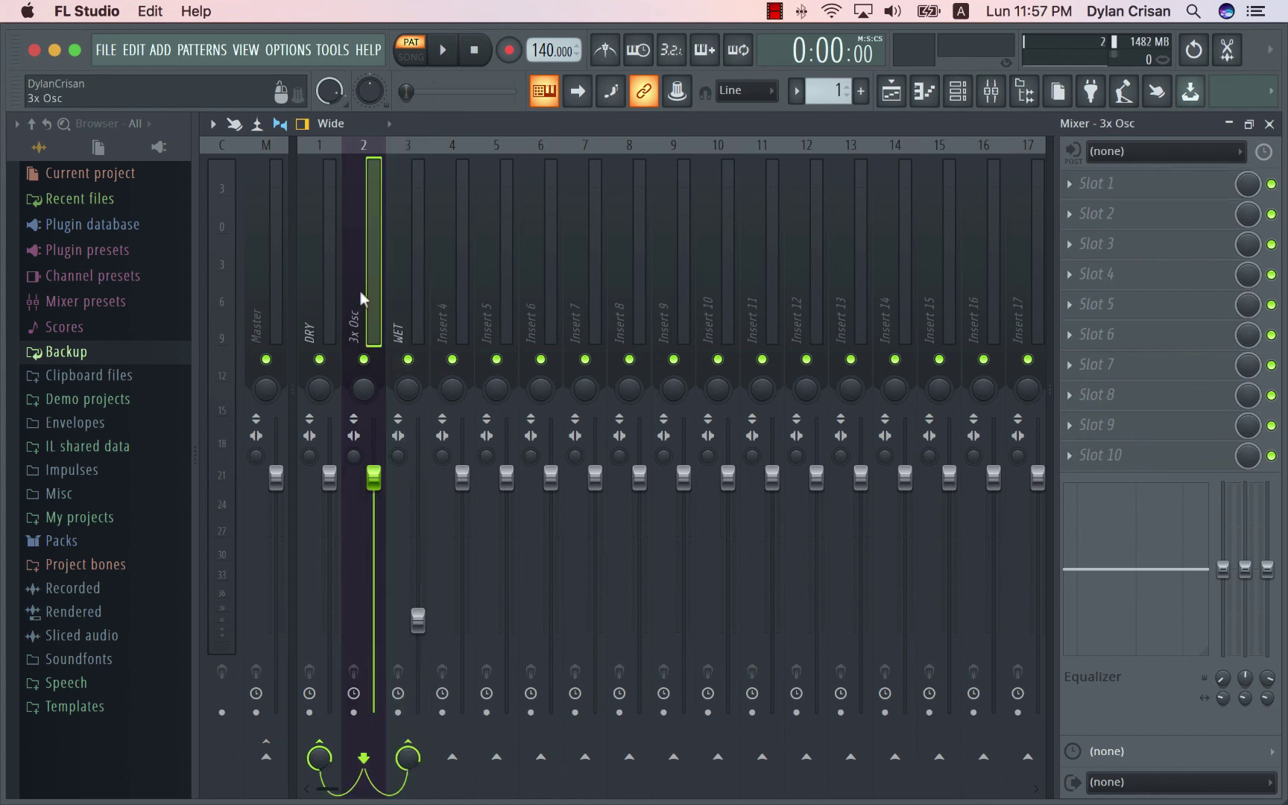